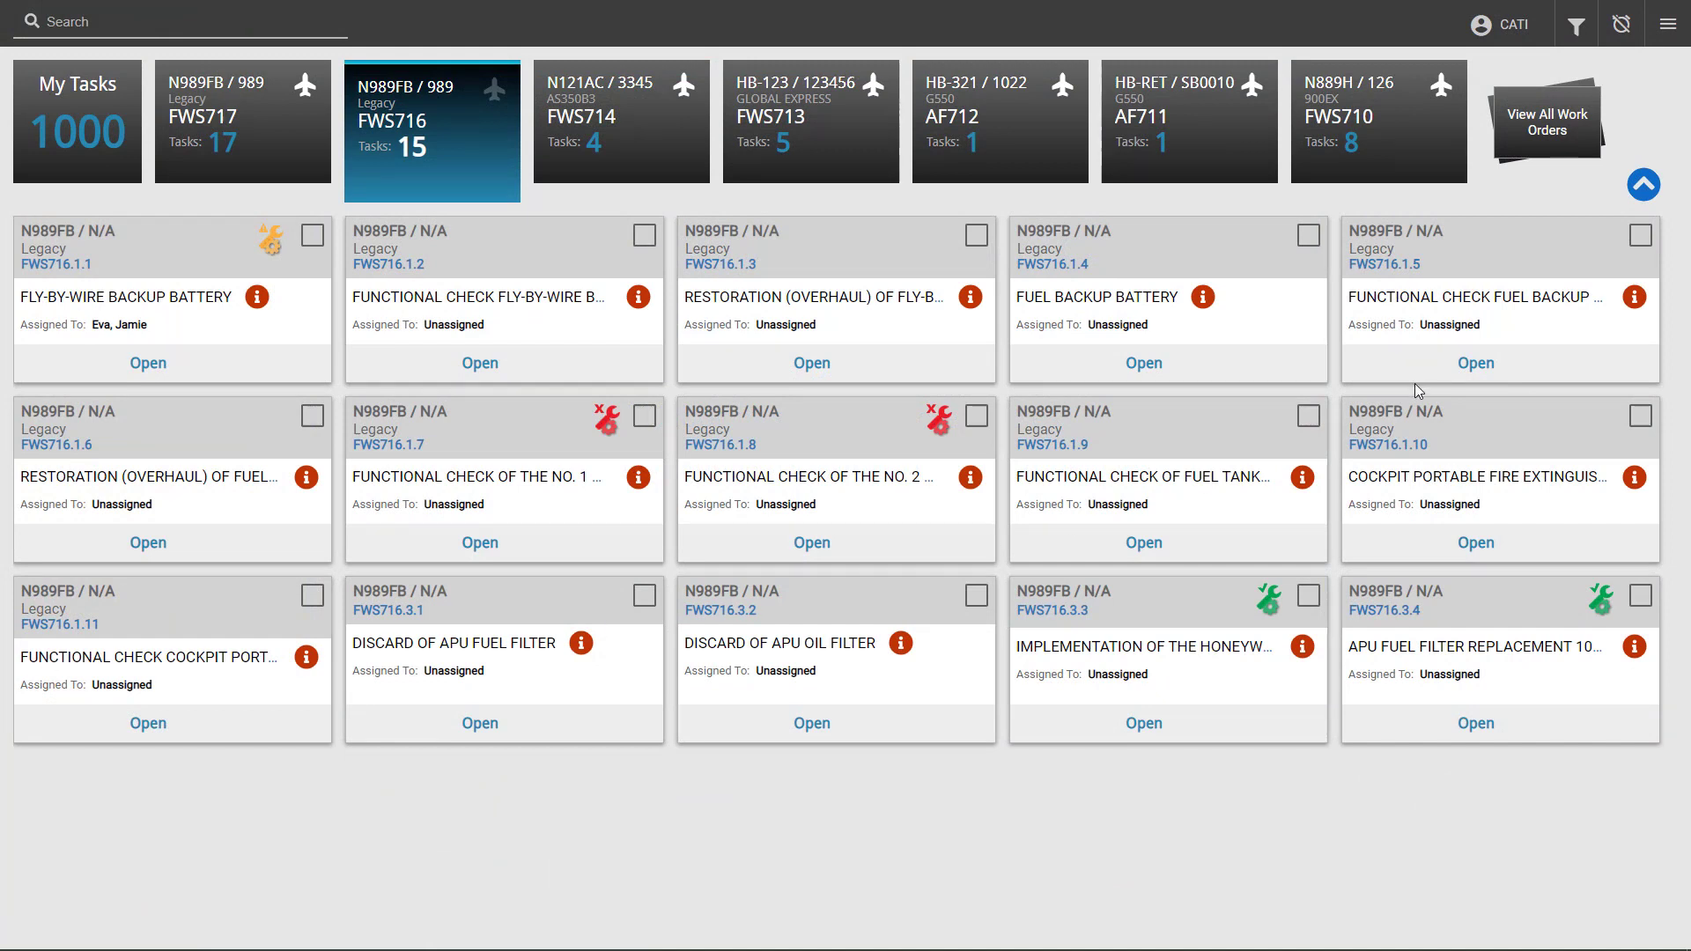
# - Clock in for the shift and clock out again, running the clock-in and clock-out cycle twice
pyautogui.click(1622, 26)
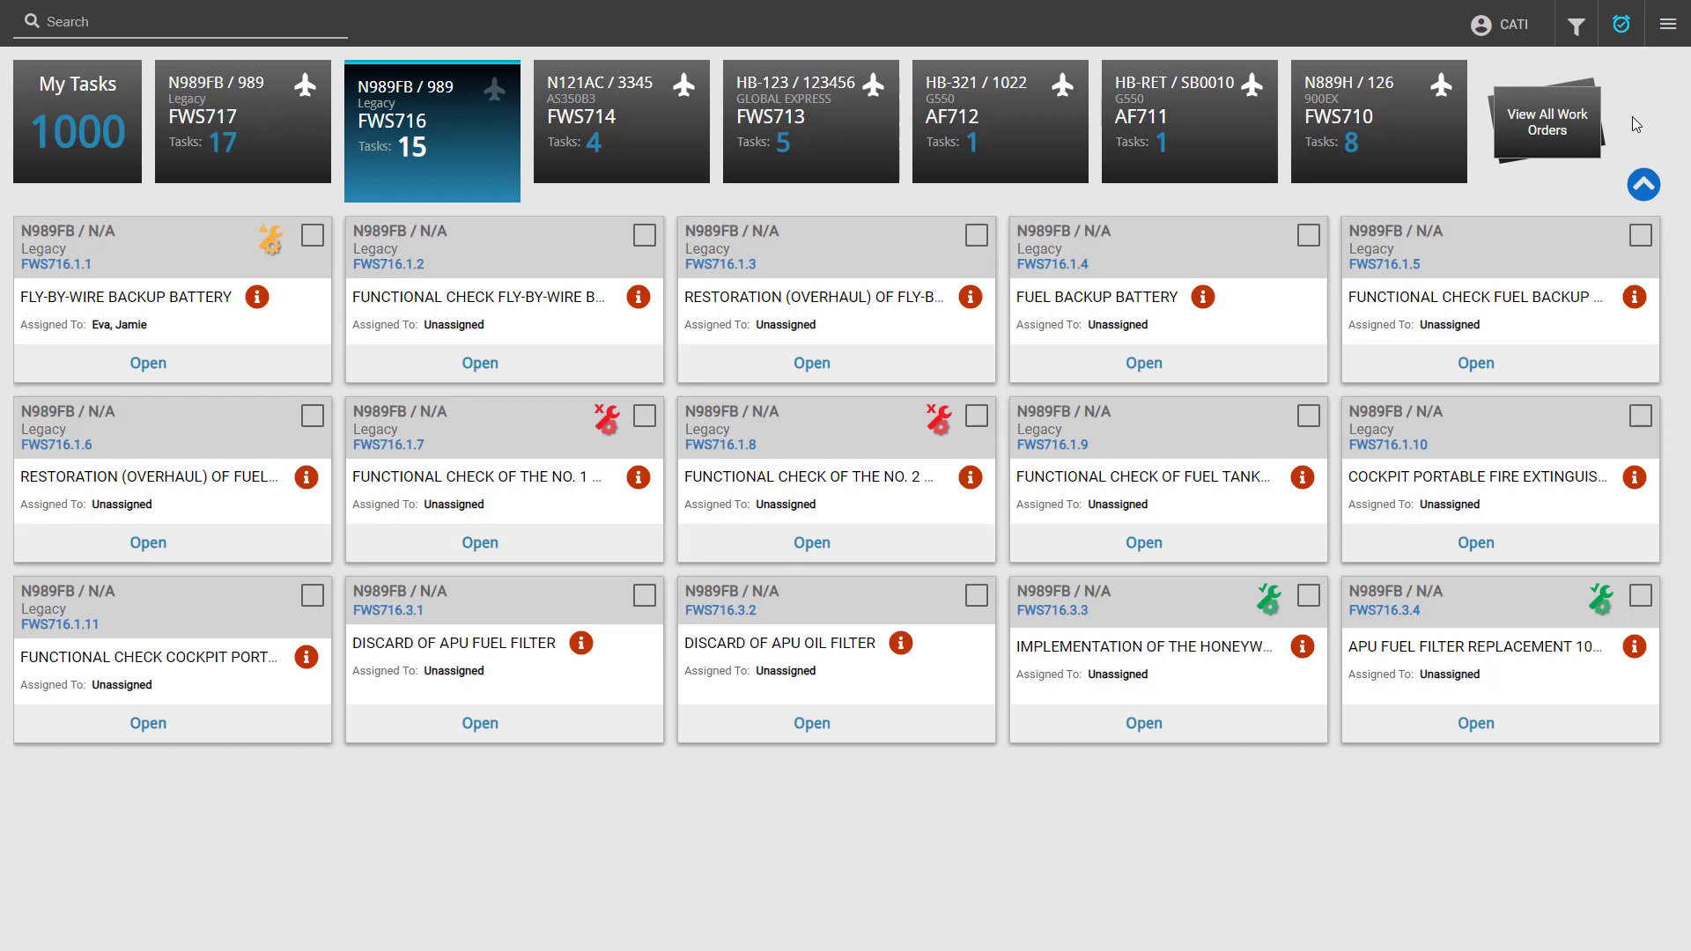
pyautogui.click(1623, 33)
pyautogui.click(1621, 34)
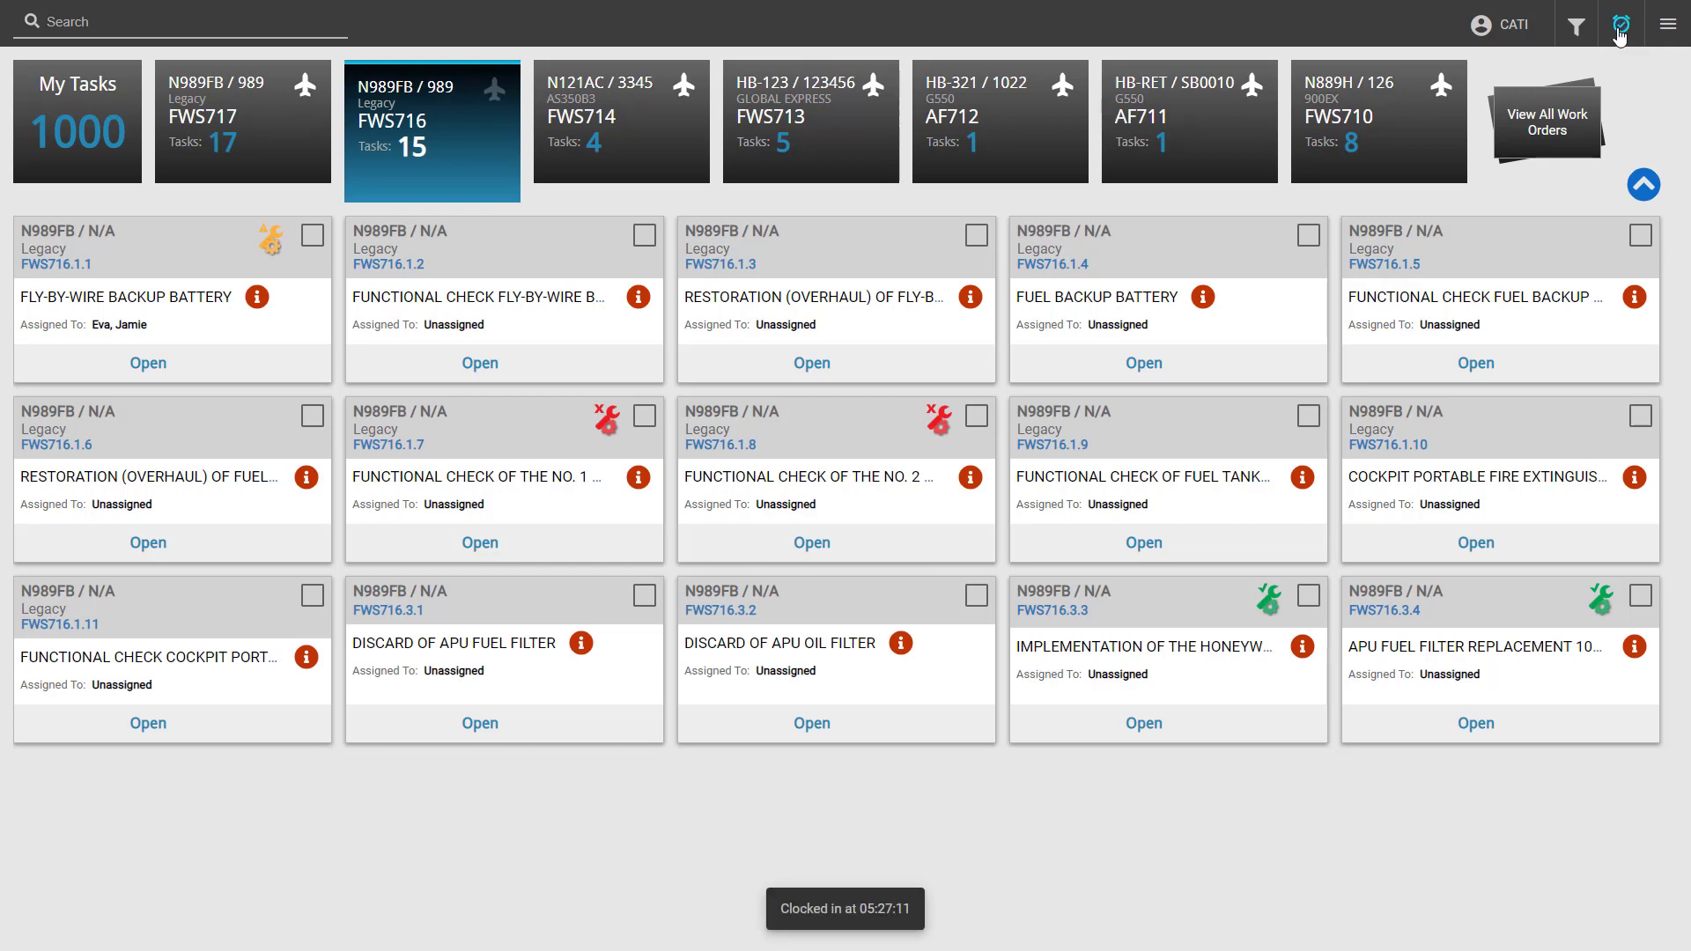
pyautogui.click(1621, 34)
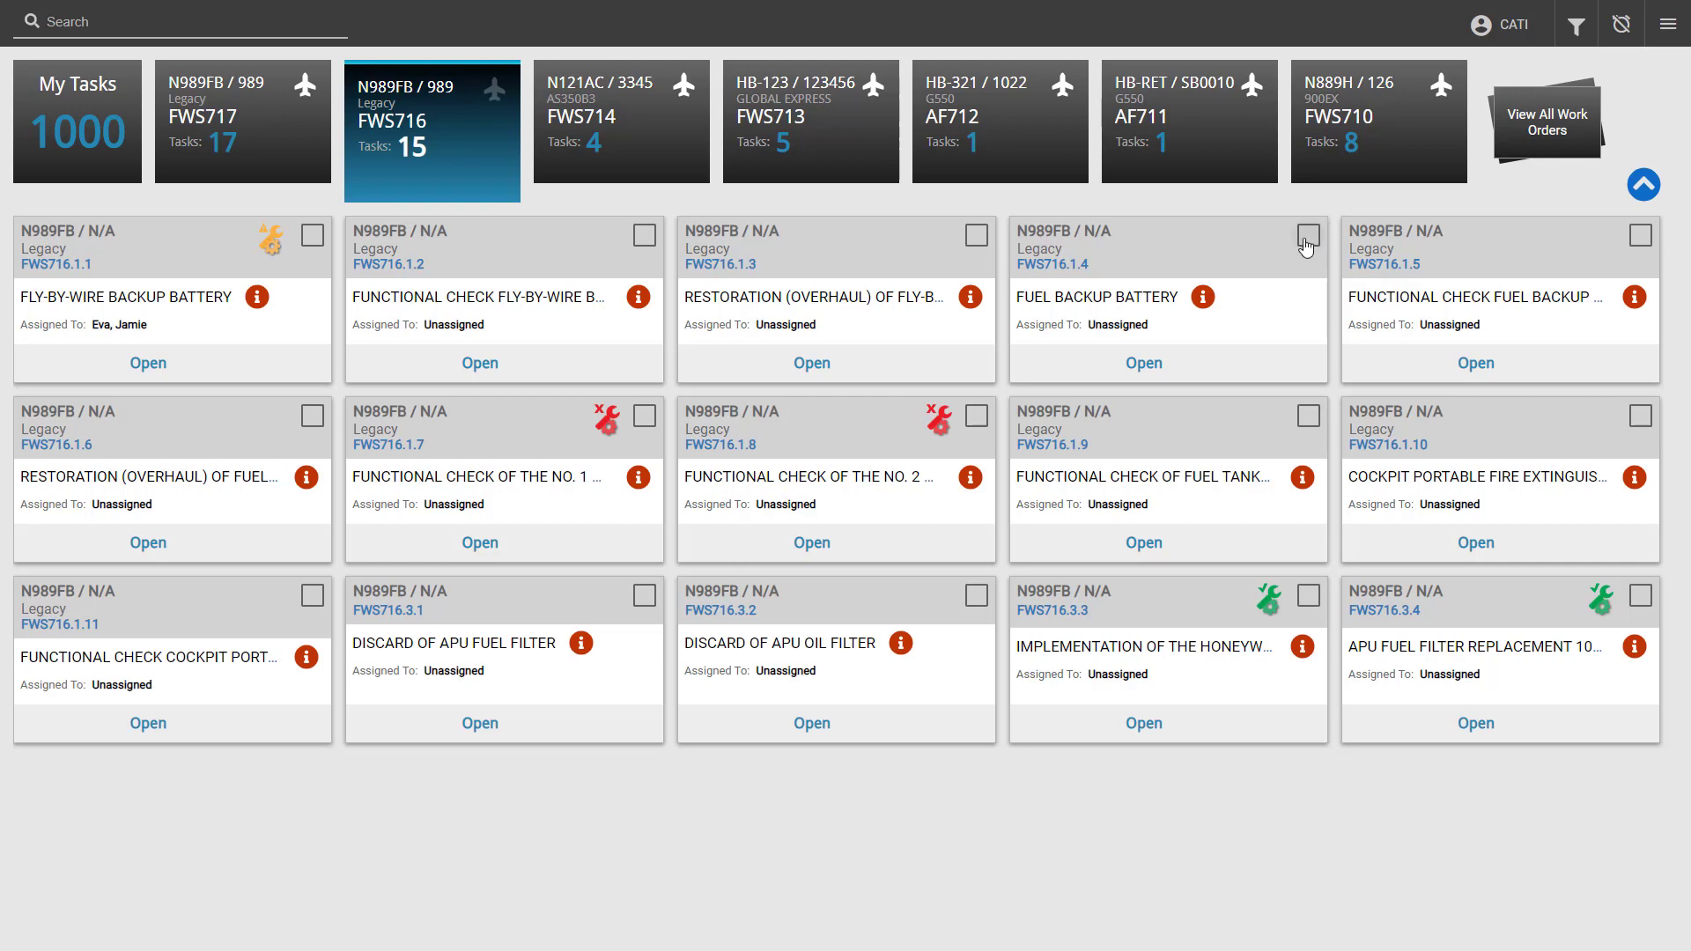
# - Start labor on the Fuel Backup Battery task of the selected Legacy work order
pyautogui.click(1306, 240)
pyautogui.click(1659, 39)
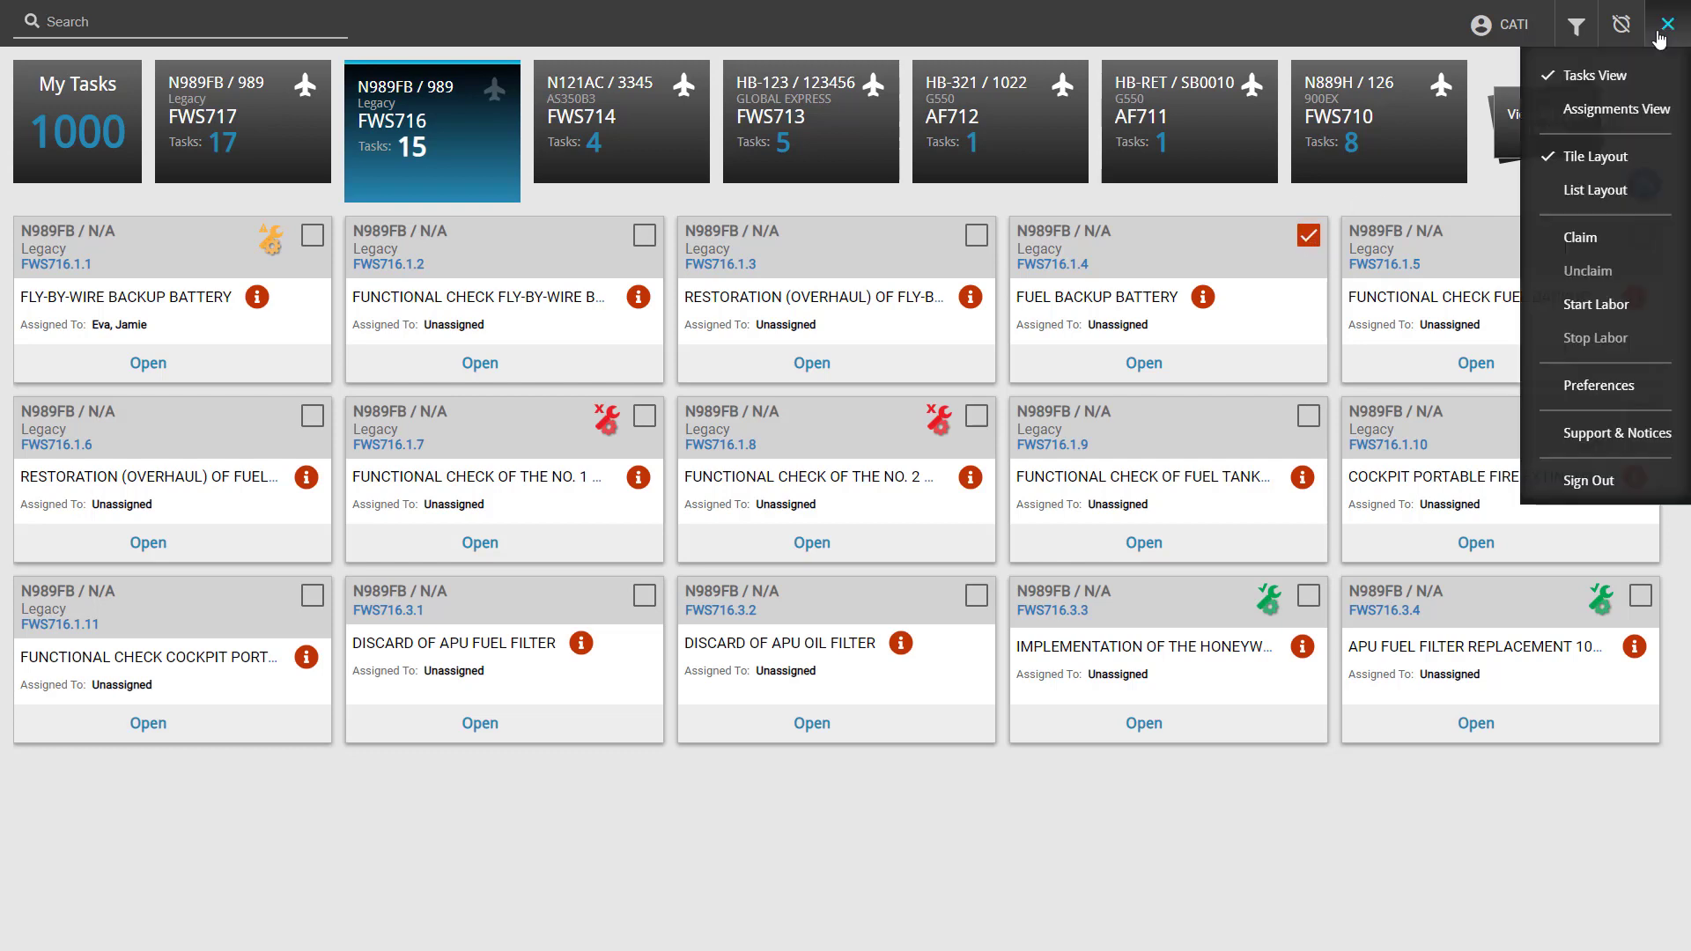
pyautogui.click(1626, 309)
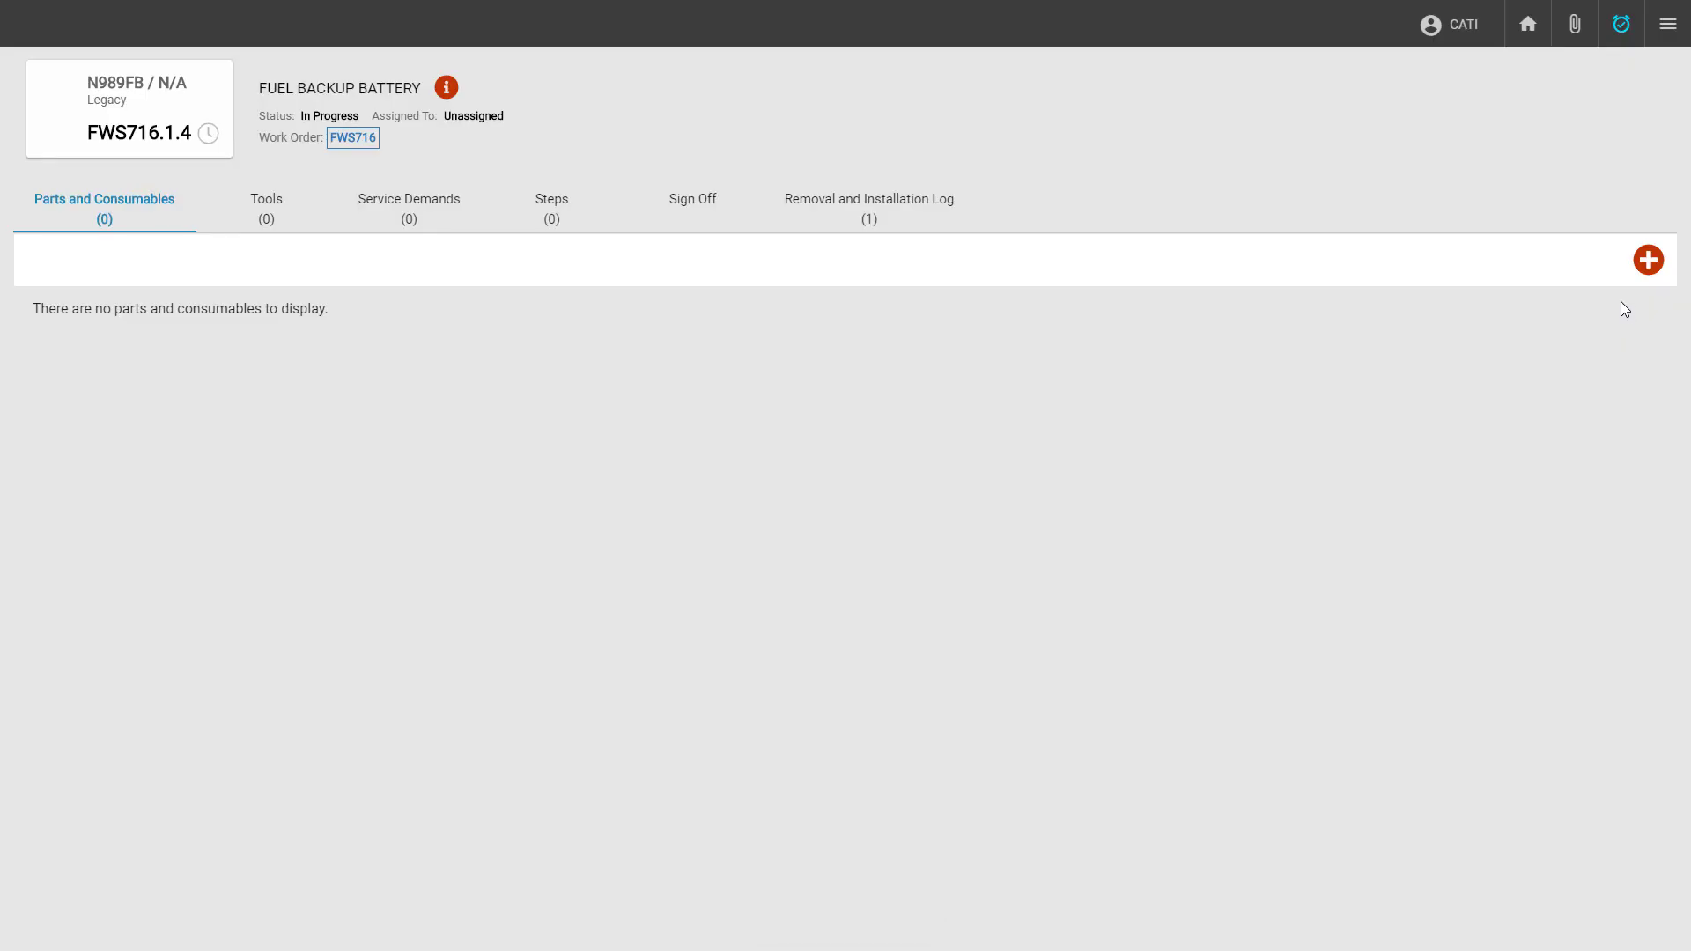
pyautogui.click(1617, 11)
# - Return to the task overview and start labor on the Fly-By-Wire Backup Battery task
pyautogui.click(1529, 31)
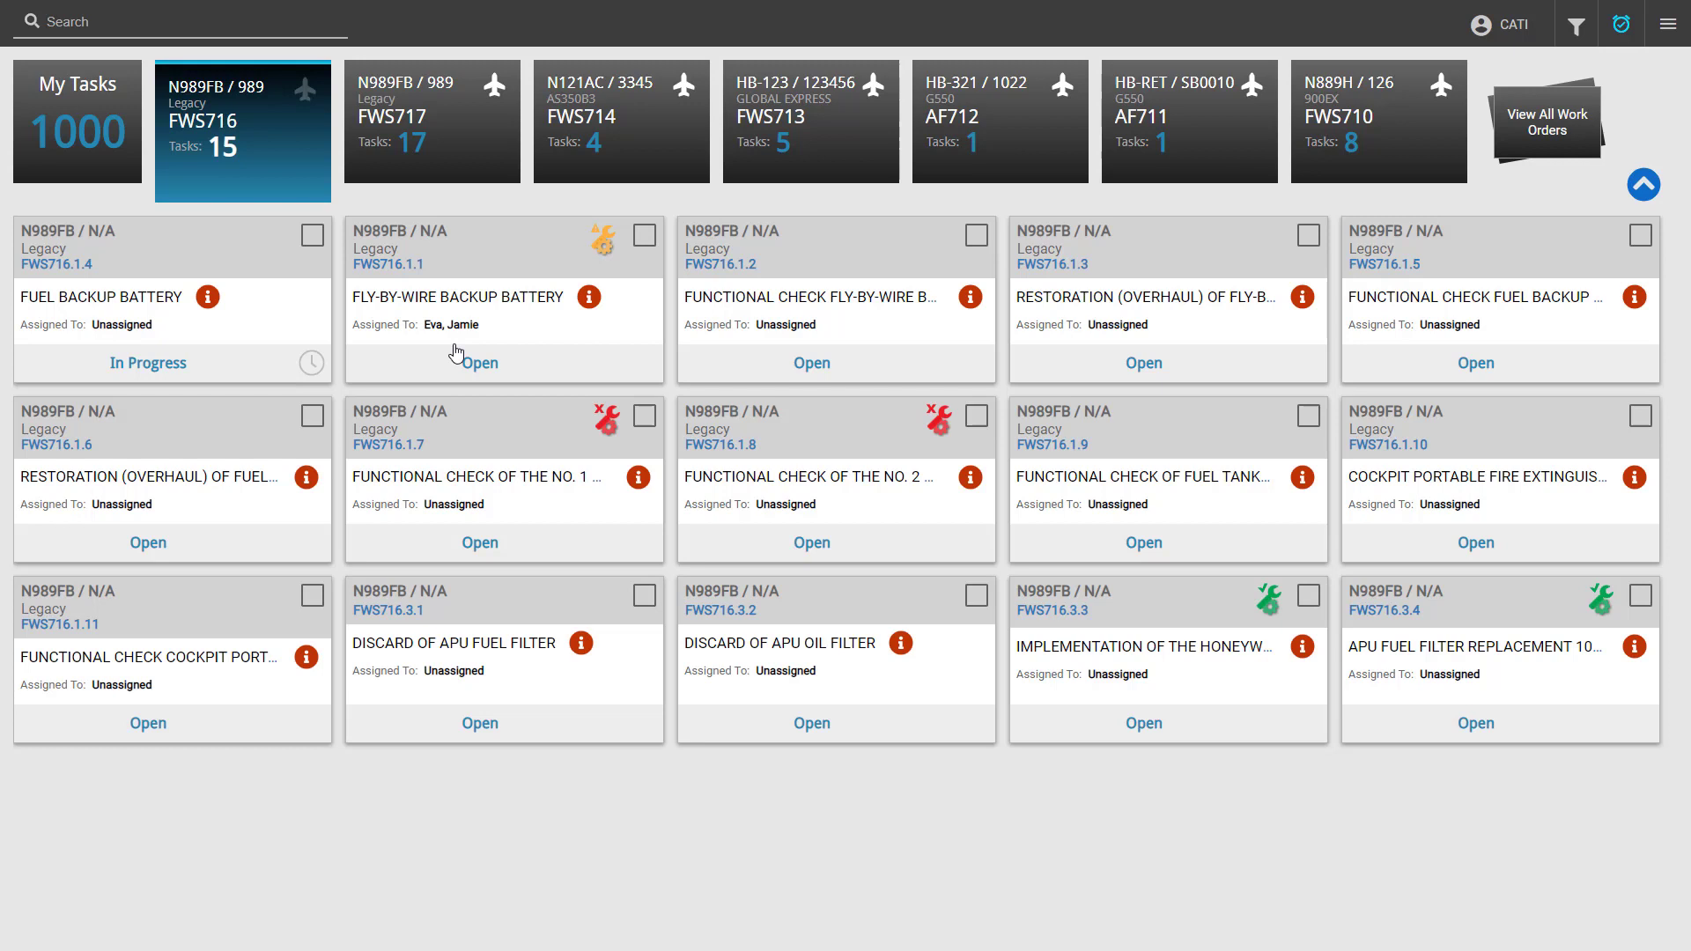
pyautogui.click(646, 241)
pyautogui.click(1661, 37)
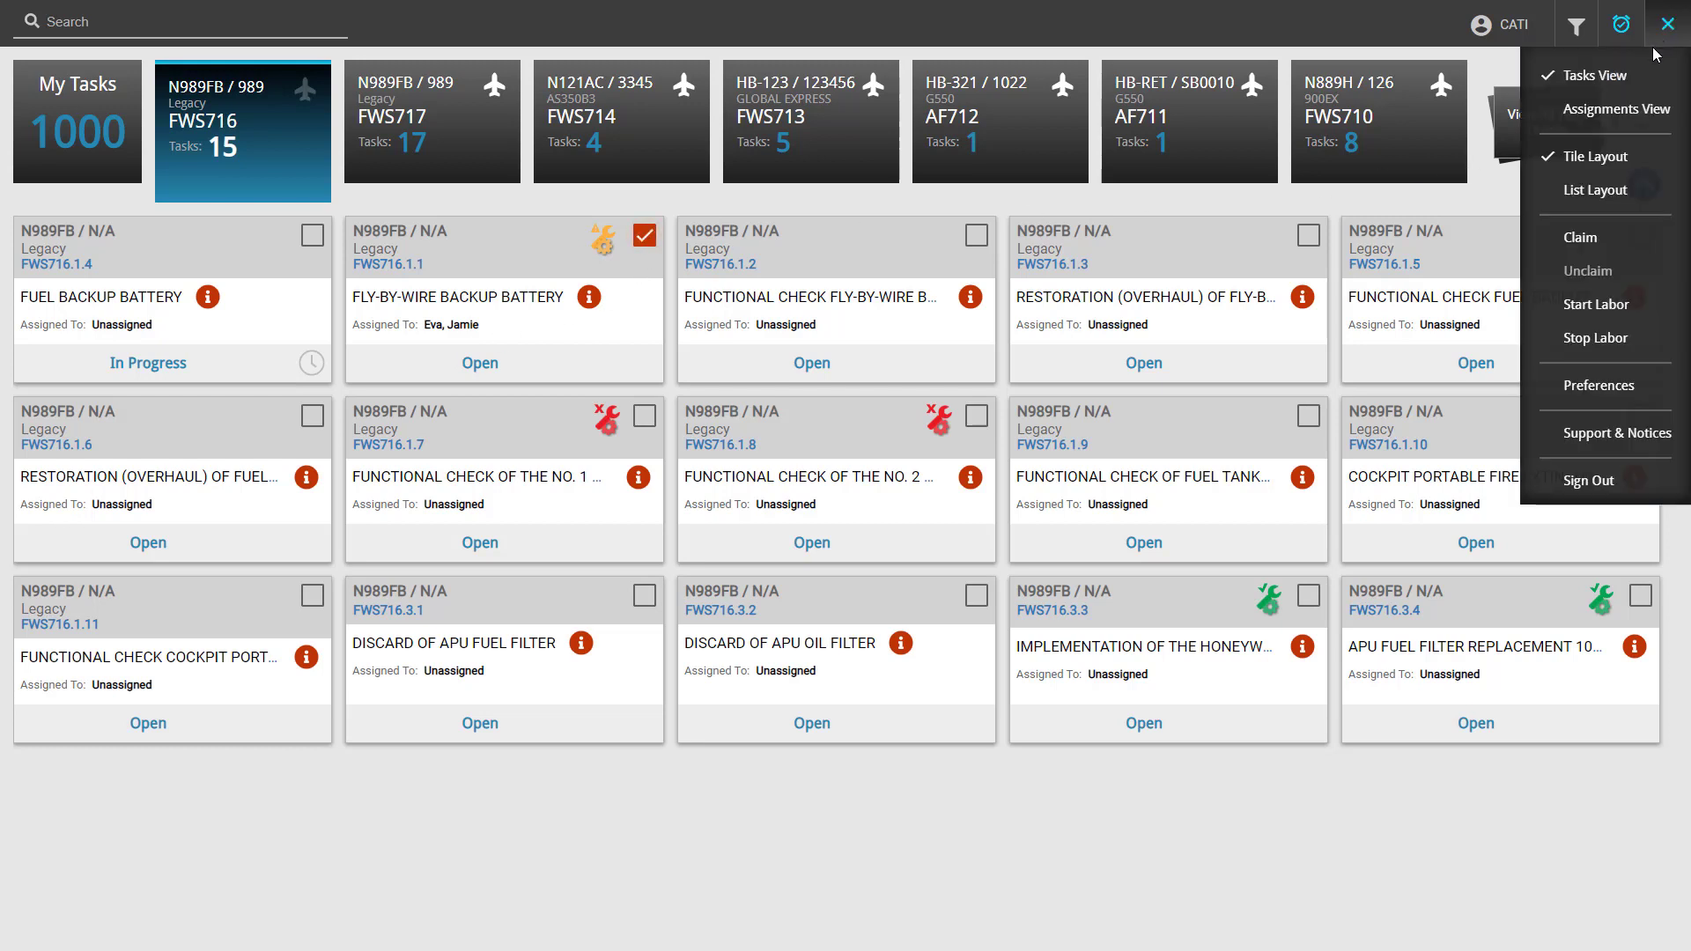
pyautogui.click(1593, 303)
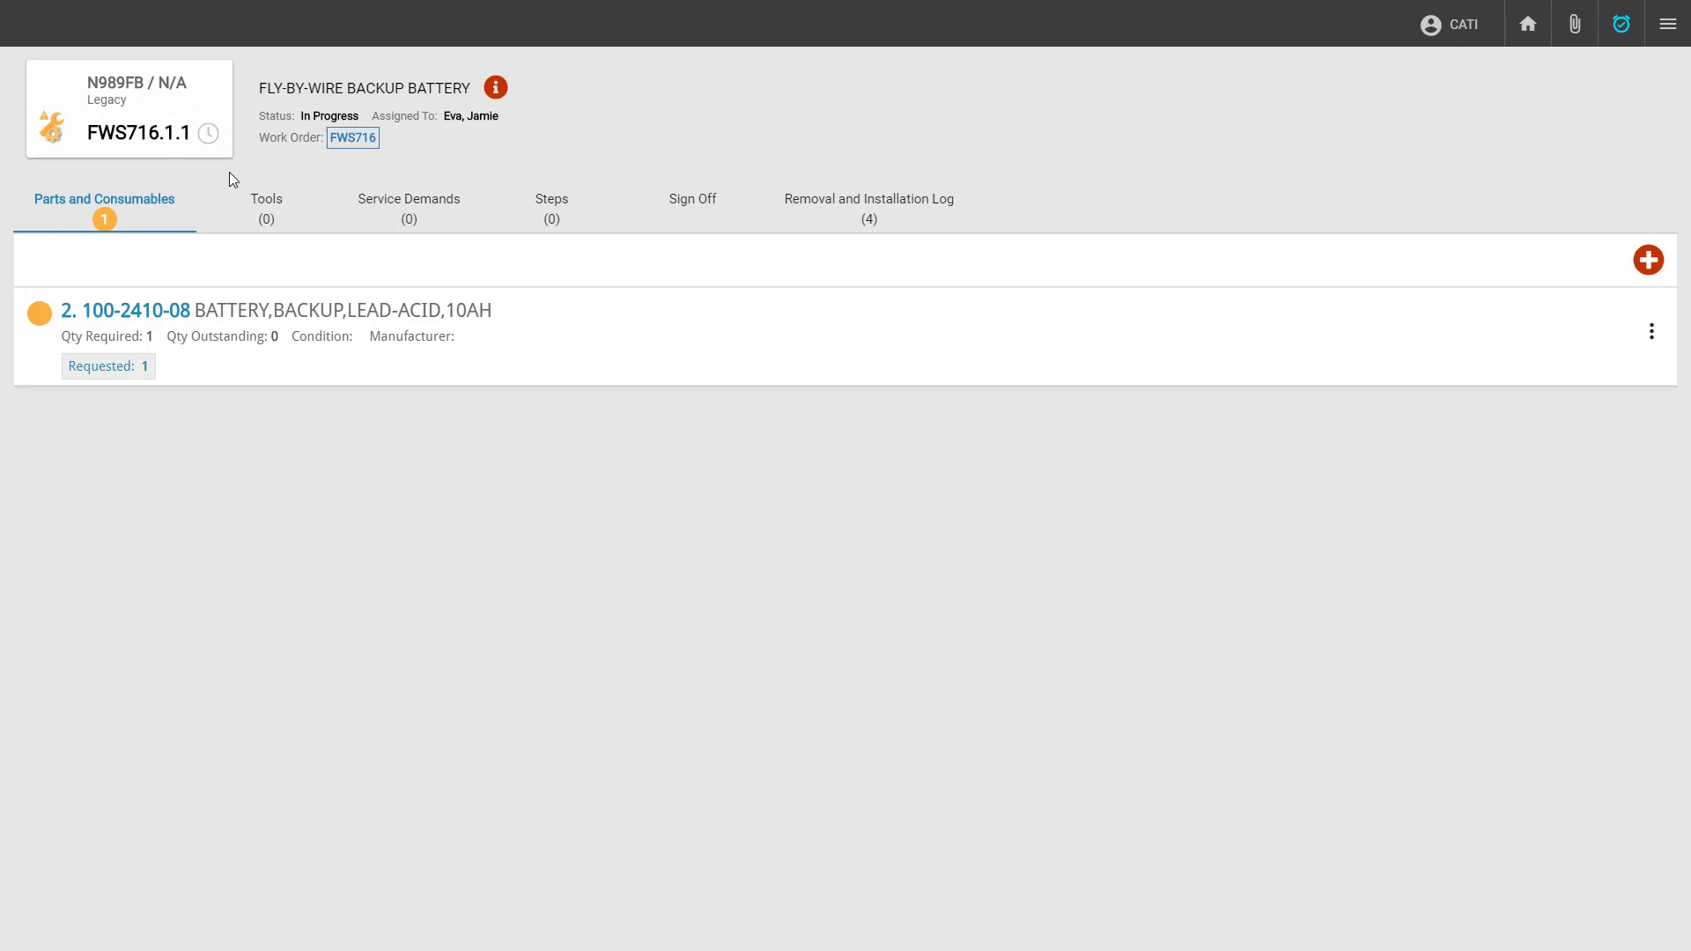
# - Go back to the task overview and stop the running labor
pyautogui.click(1526, 25)
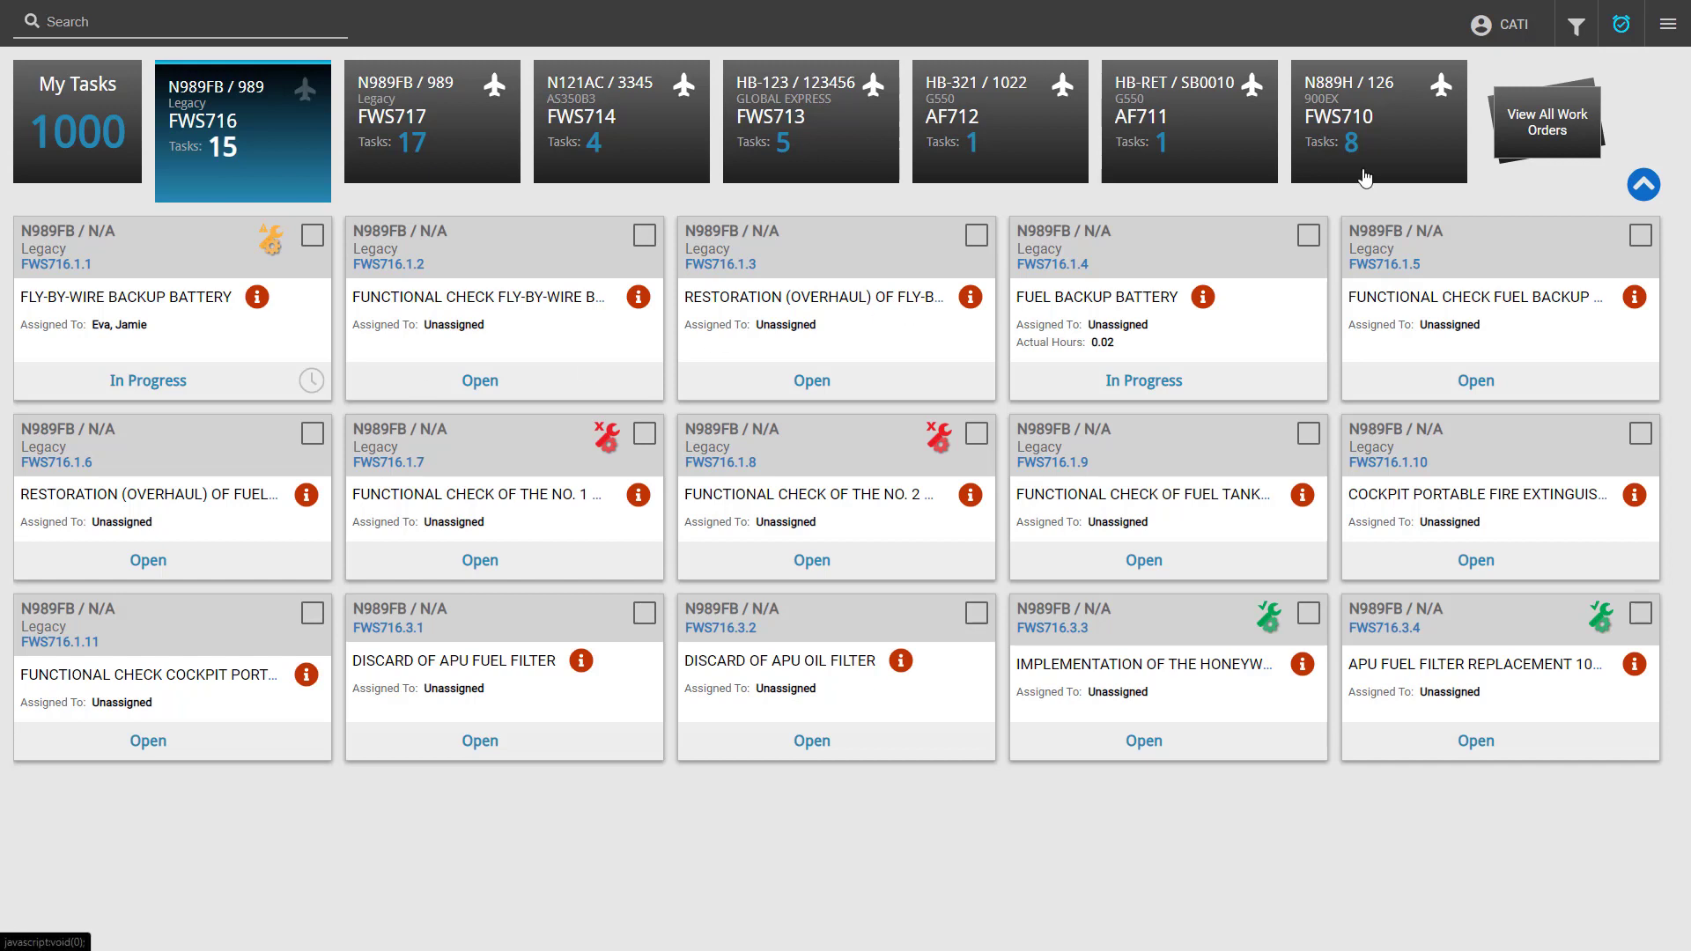
pyautogui.click(1666, 24)
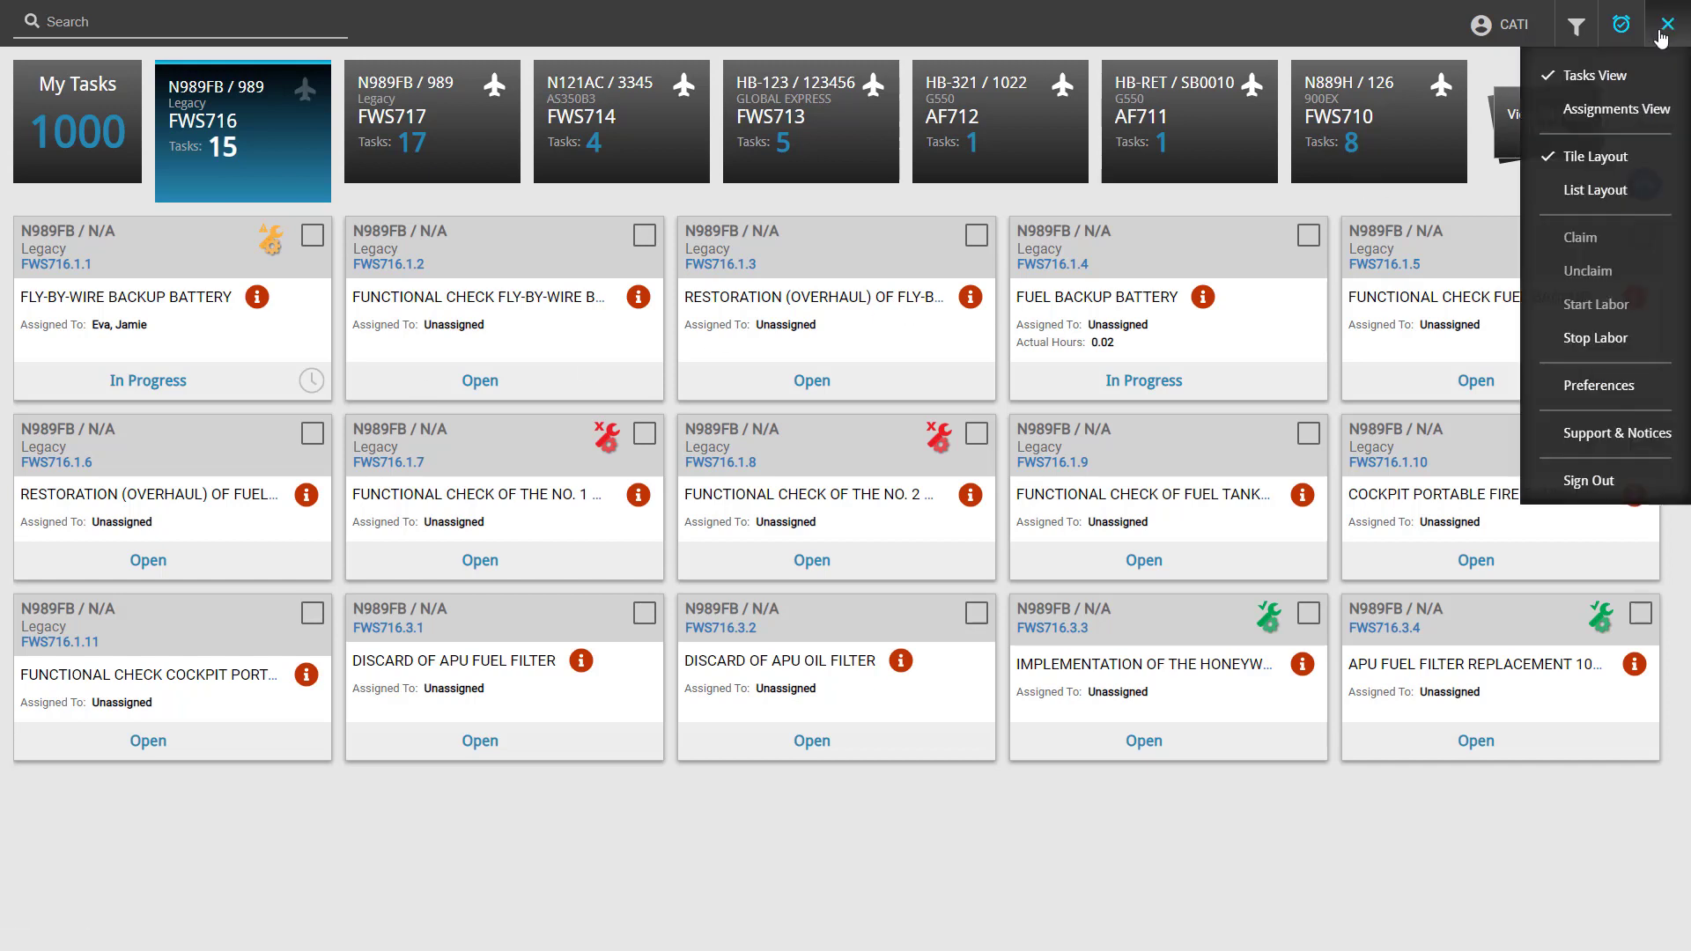
pyautogui.click(1581, 341)
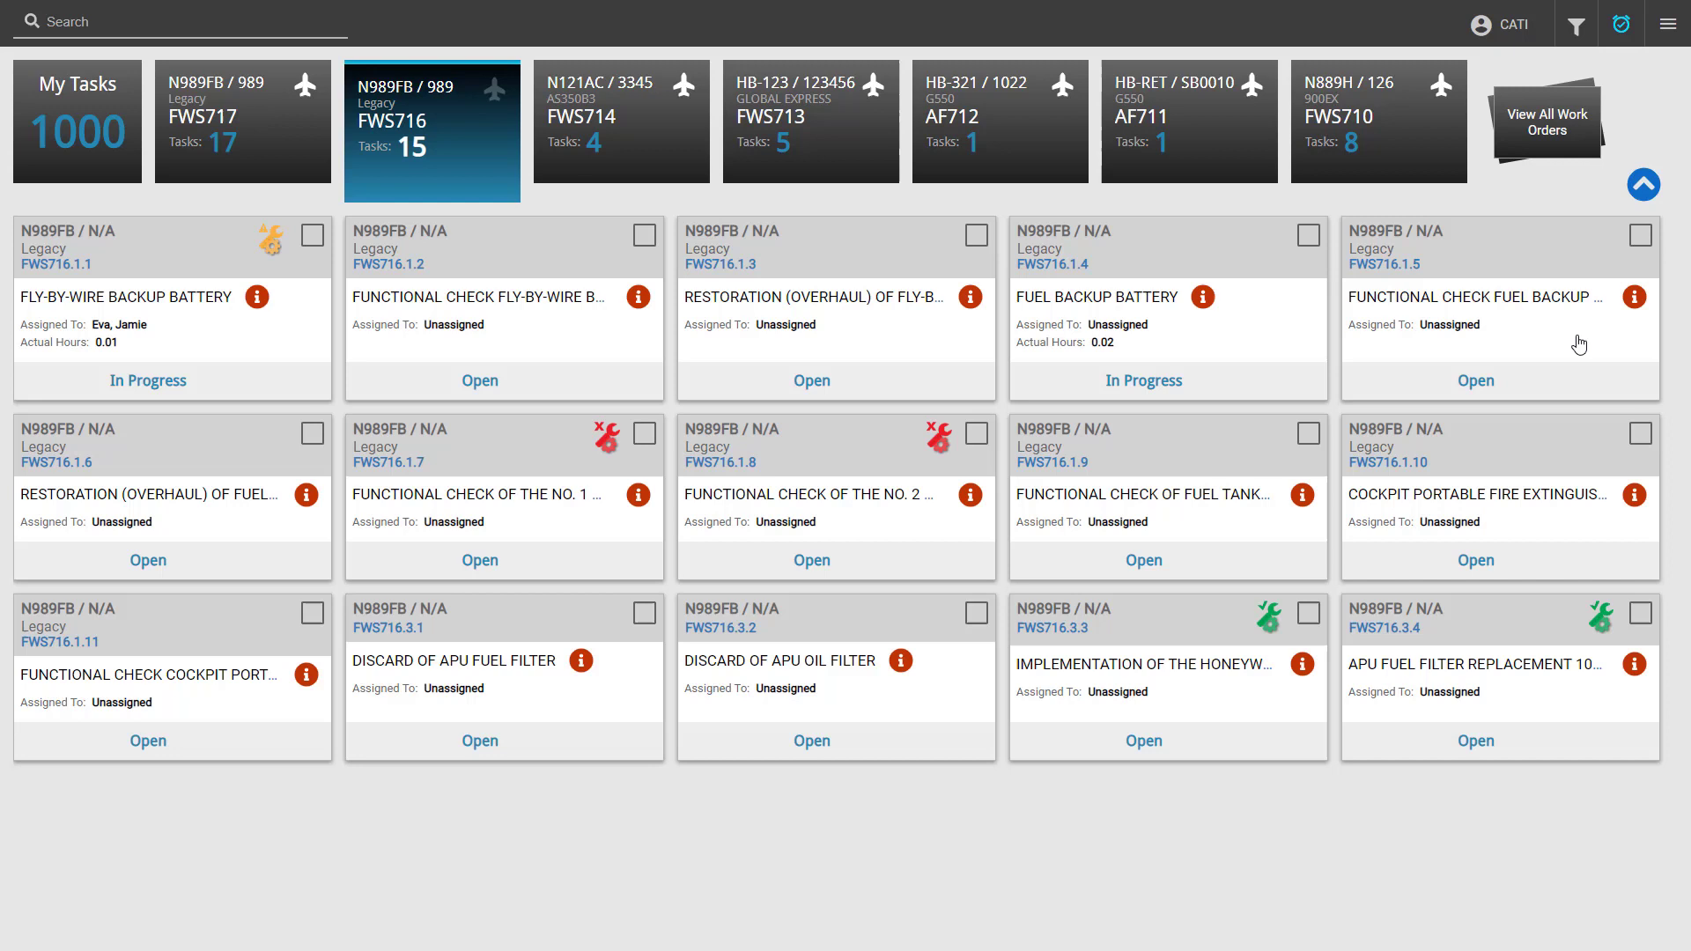
# - Start labor simultaneously on the fly-by-wire Functional Check, fly-by-wire Restoration (Overhaul) and Fuel Backup Battery tasks
pyautogui.click(646, 238)
pyautogui.click(976, 238)
pyautogui.click(1308, 237)
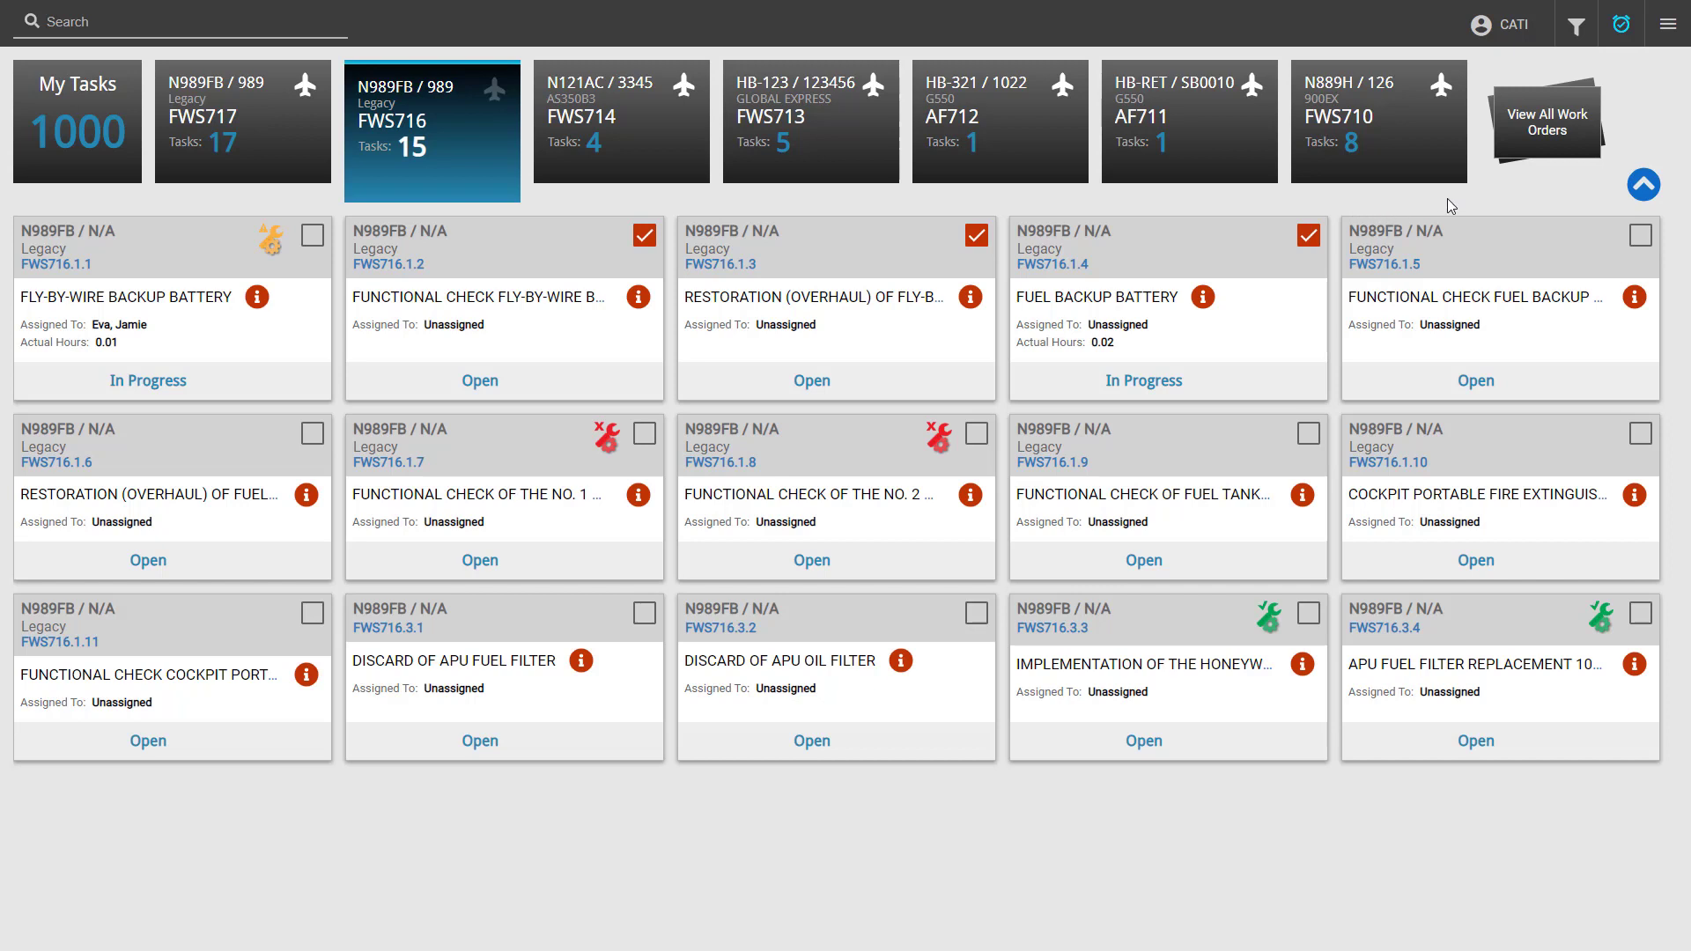
pyautogui.click(1665, 35)
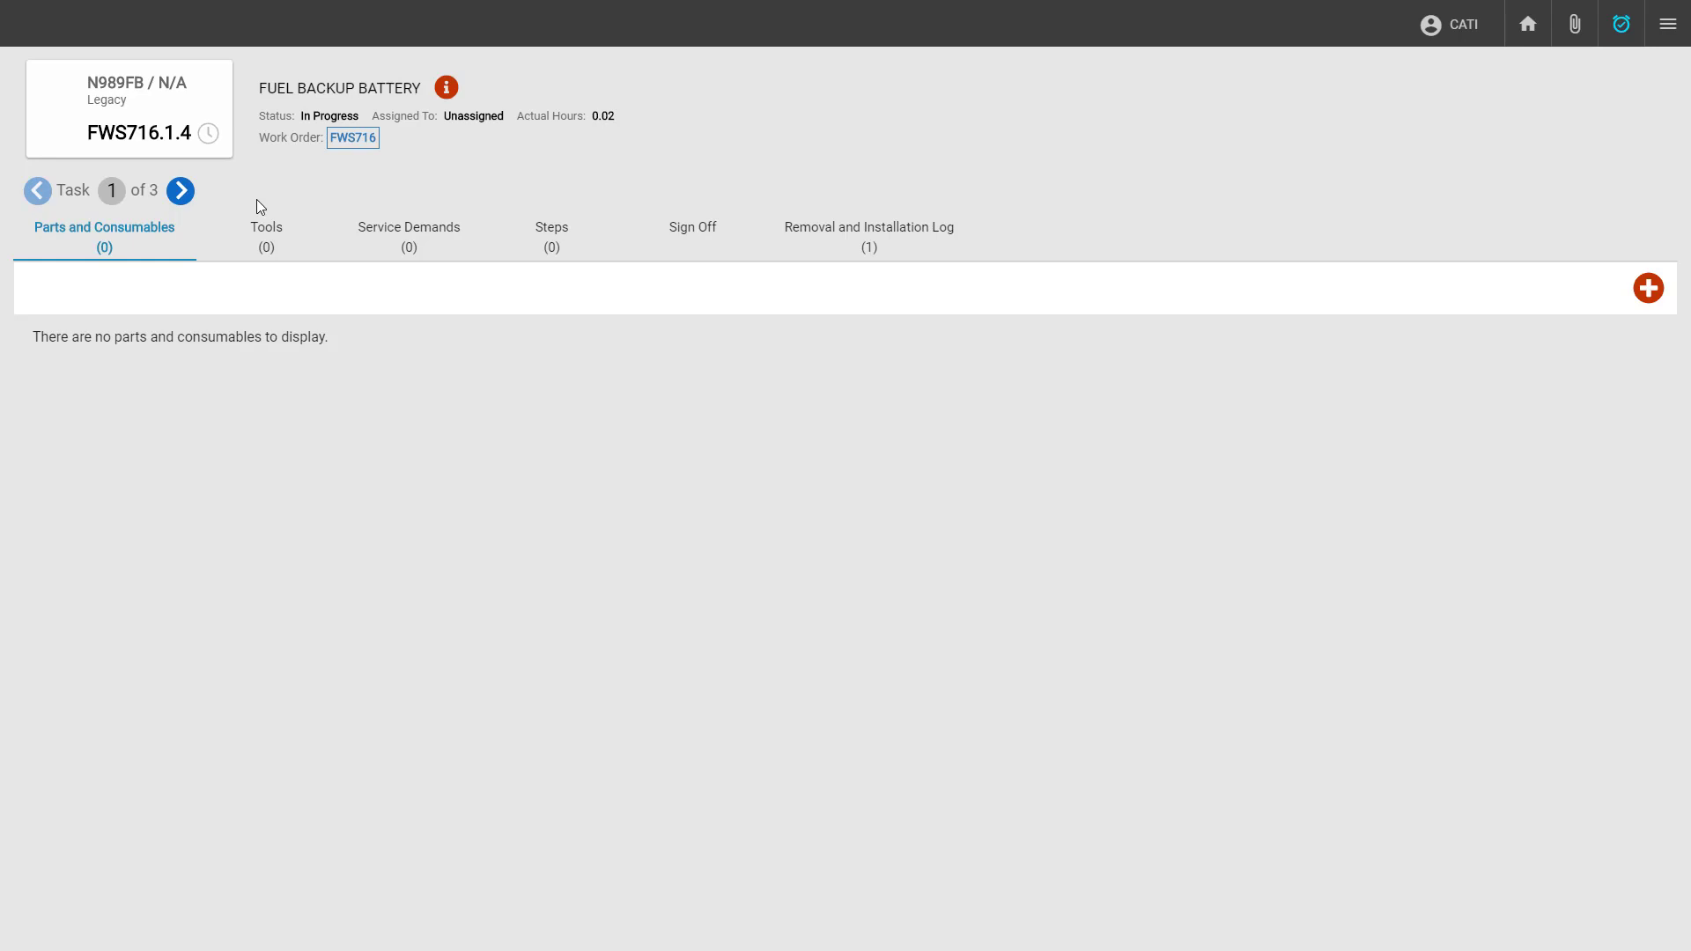
# - Page through the three started tasks to the last one, then return to the task overview
pyautogui.click(181, 192)
pyautogui.click(181, 192)
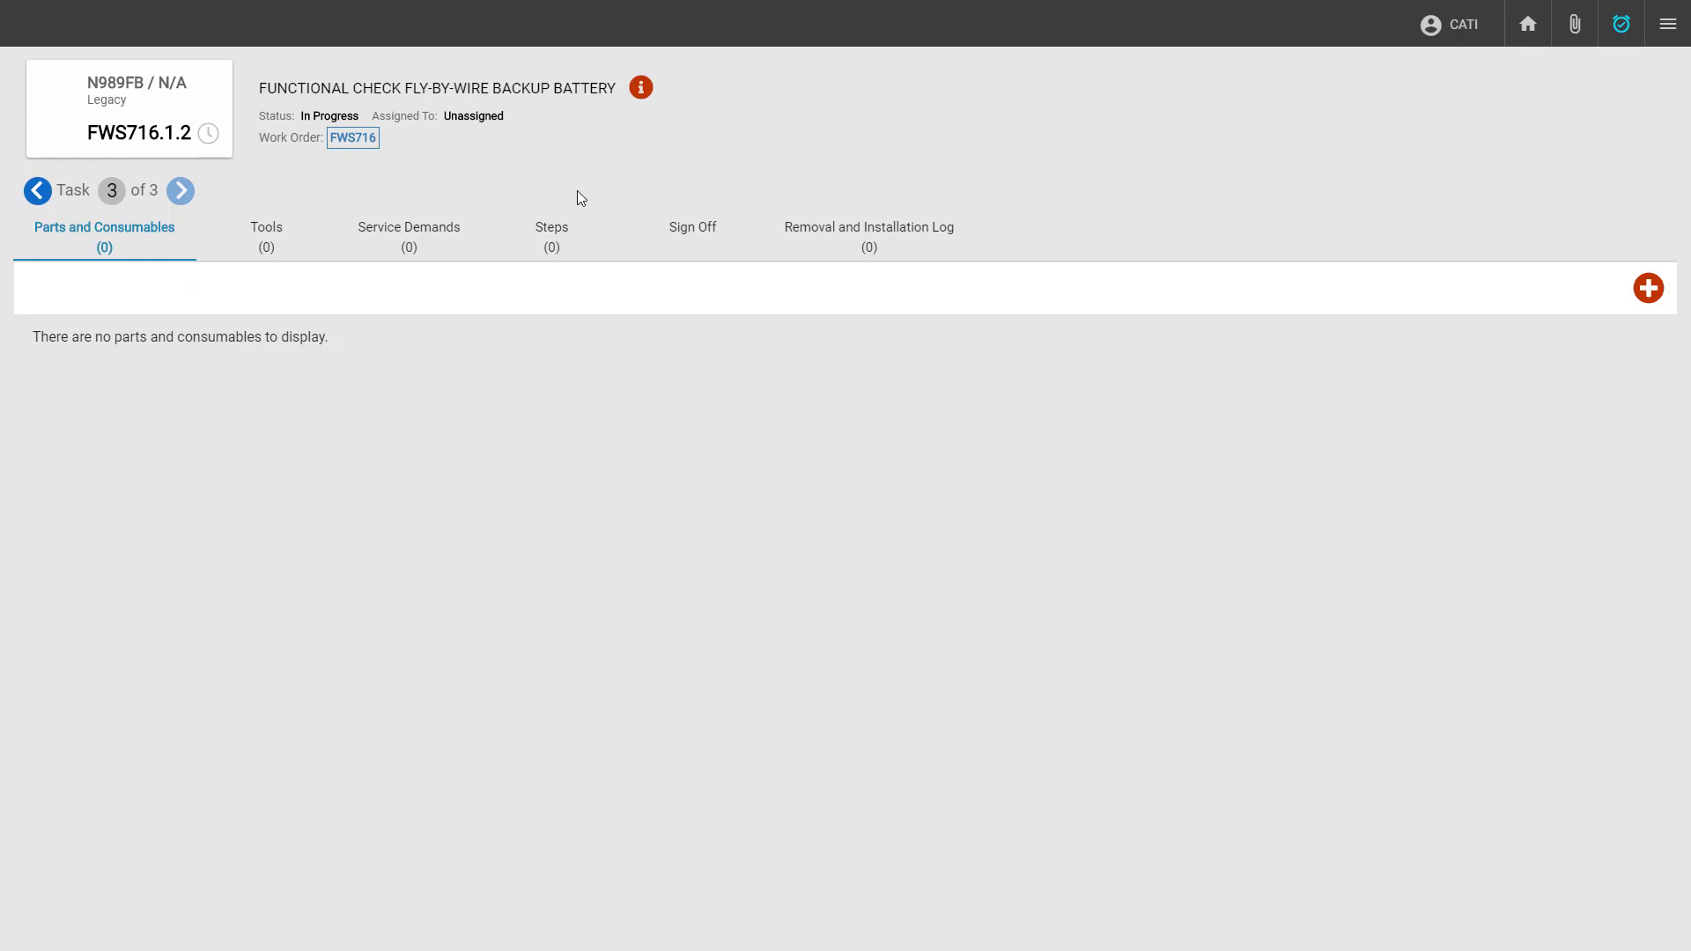
pyautogui.click(1528, 24)
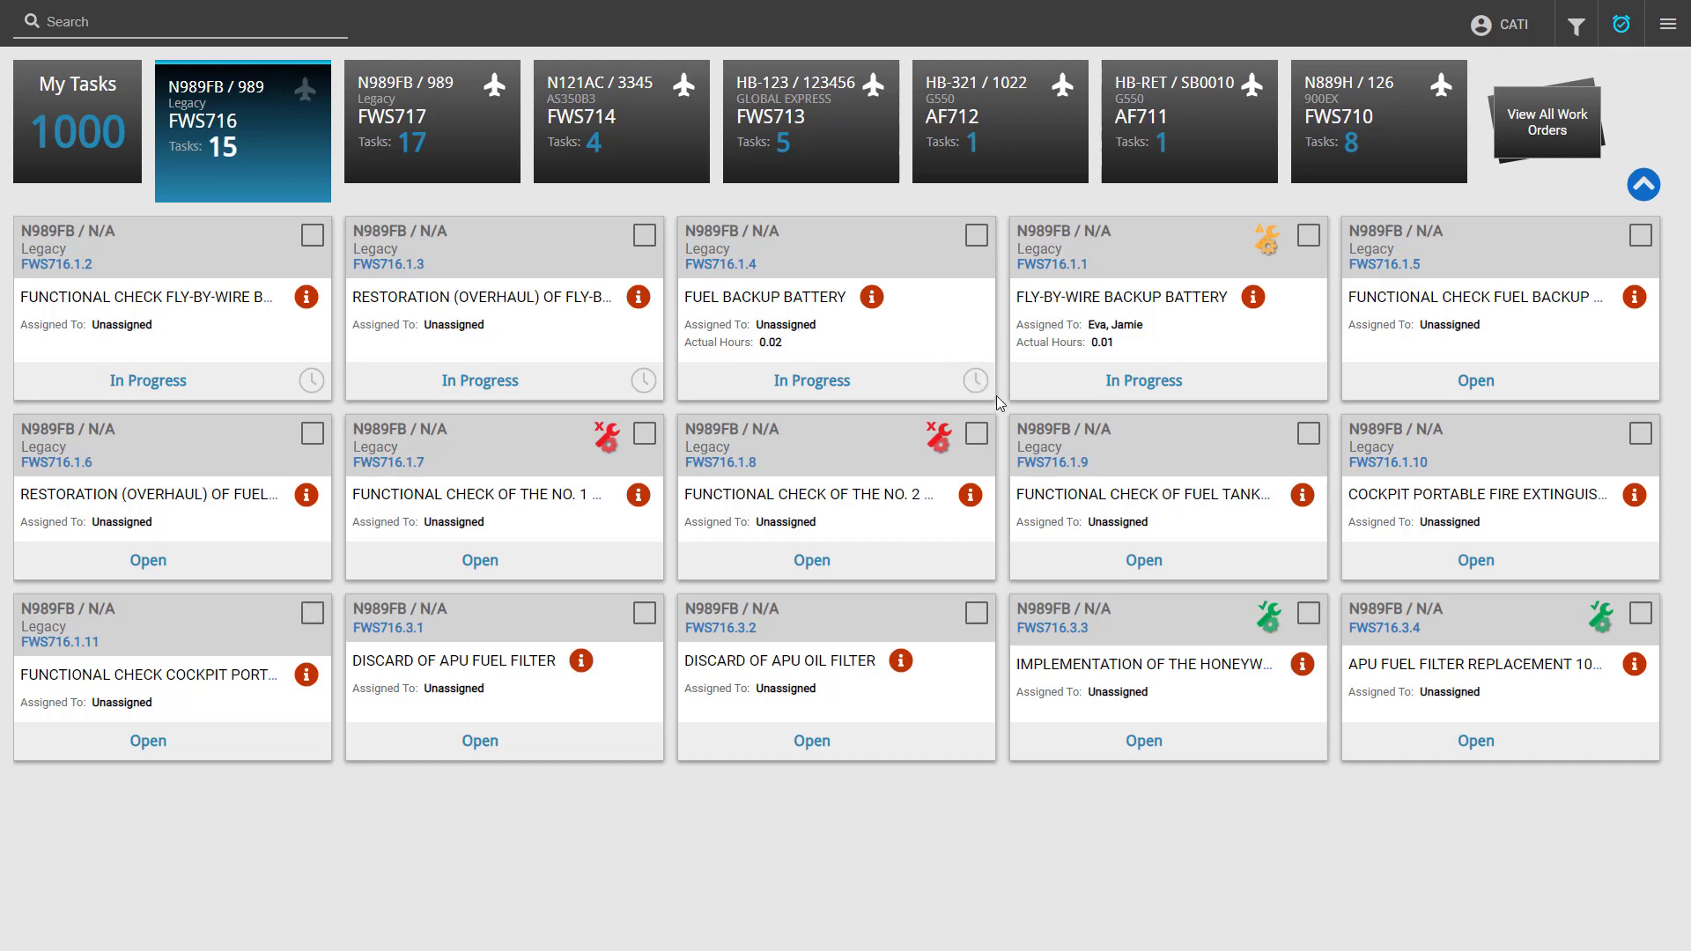
# - Start labor on the Fly-By-Wire Backup Battery task, agreeing to end the labor open on the other tasks
pyautogui.click(1308, 235)
pyautogui.click(1667, 42)
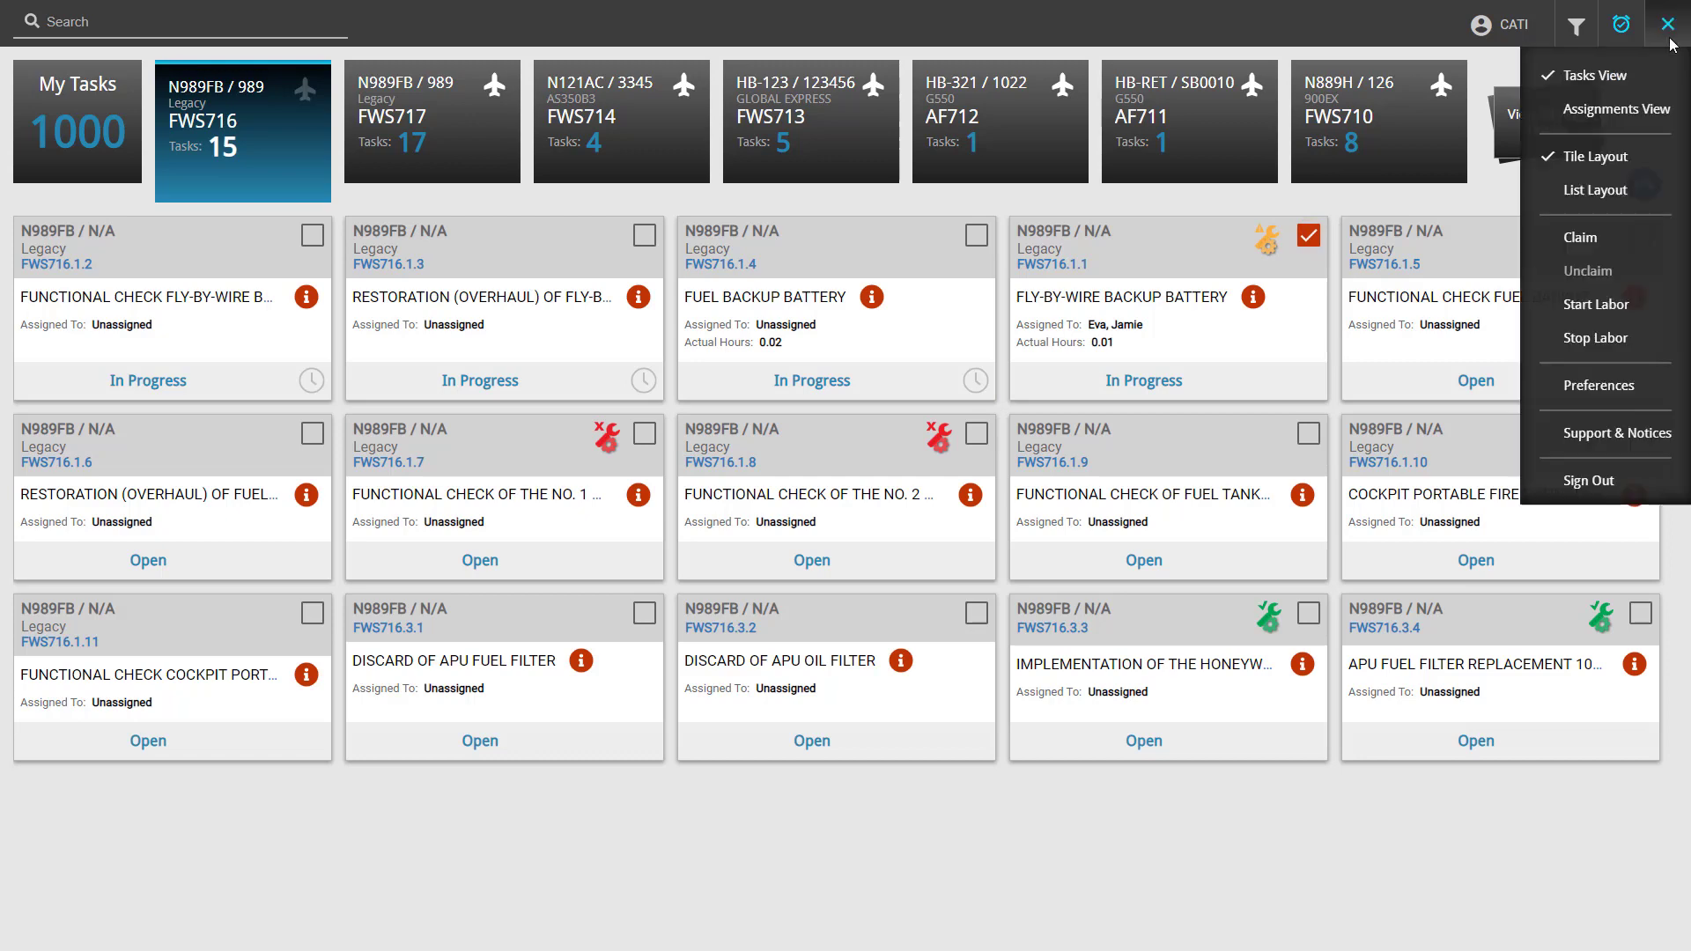
pyautogui.click(1596, 306)
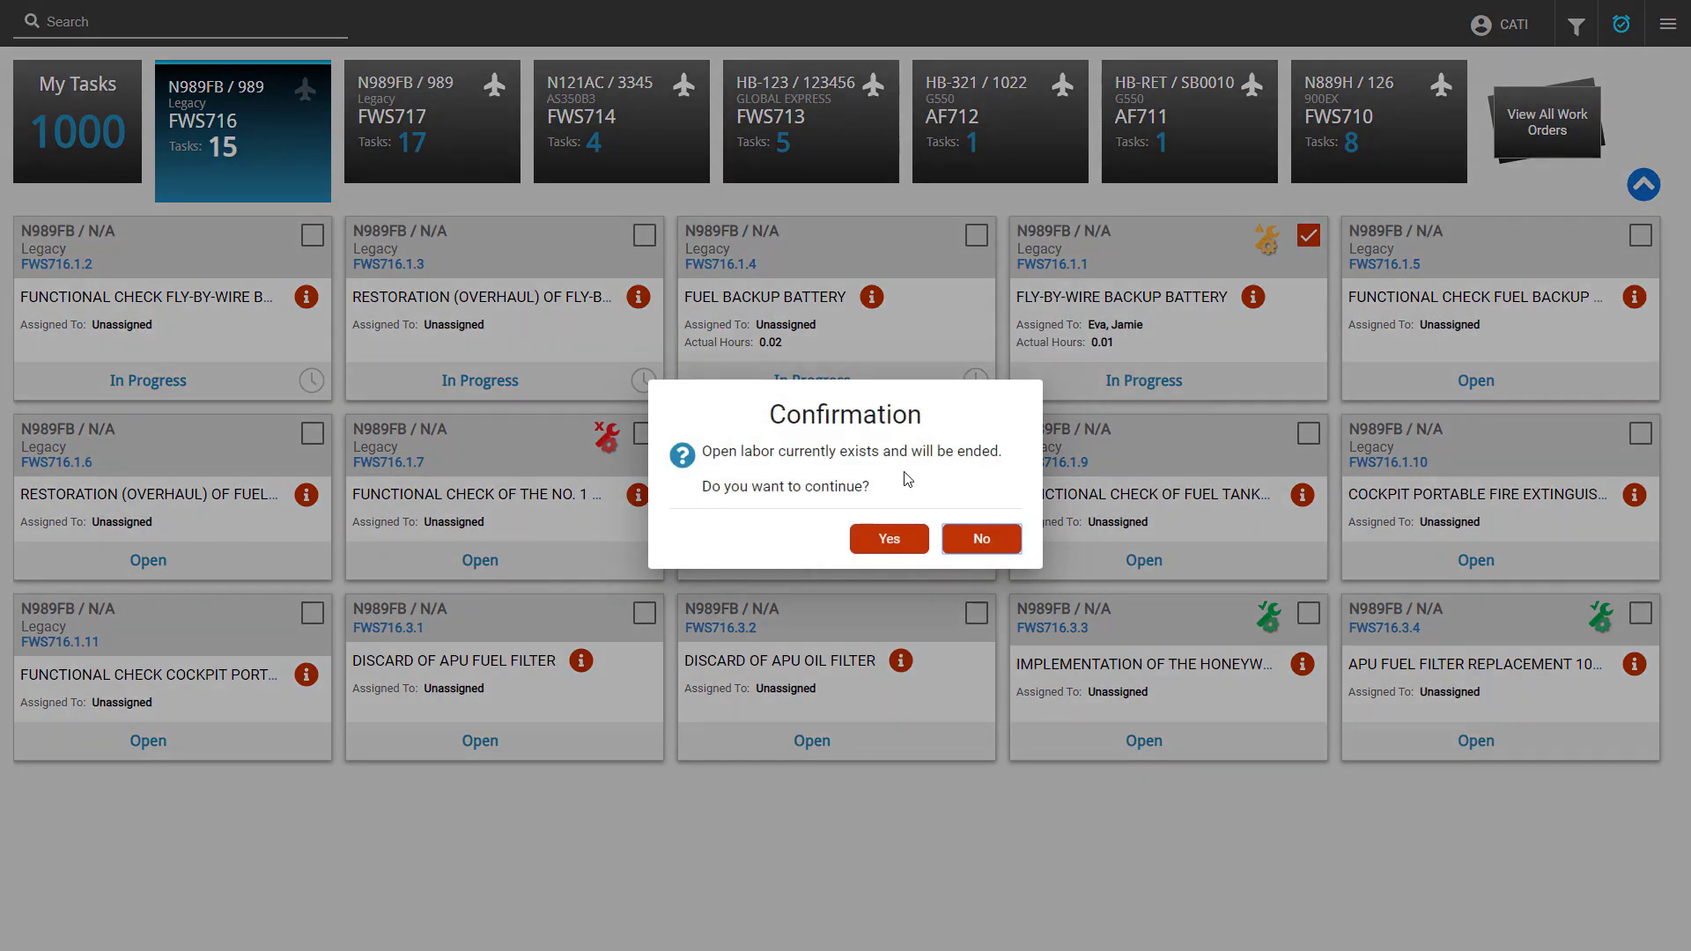
pyautogui.click(891, 540)
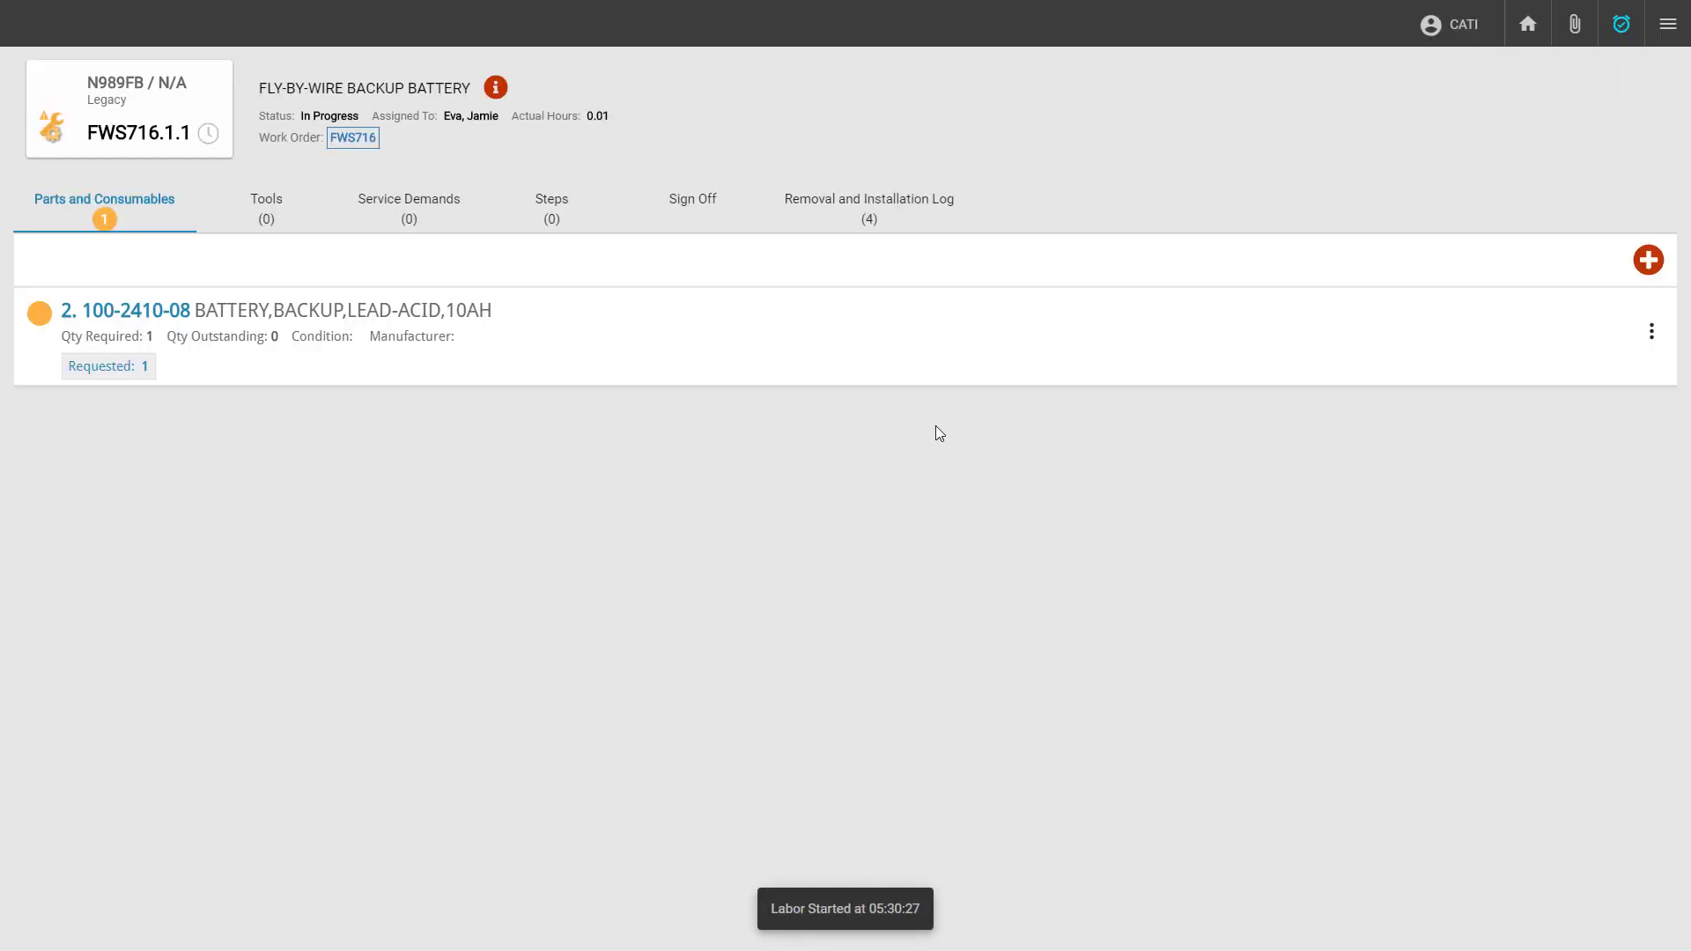
# - Return to the task overview and sign out with the Clock Me Out and Stop My Labor options enabled
pyautogui.click(1526, 26)
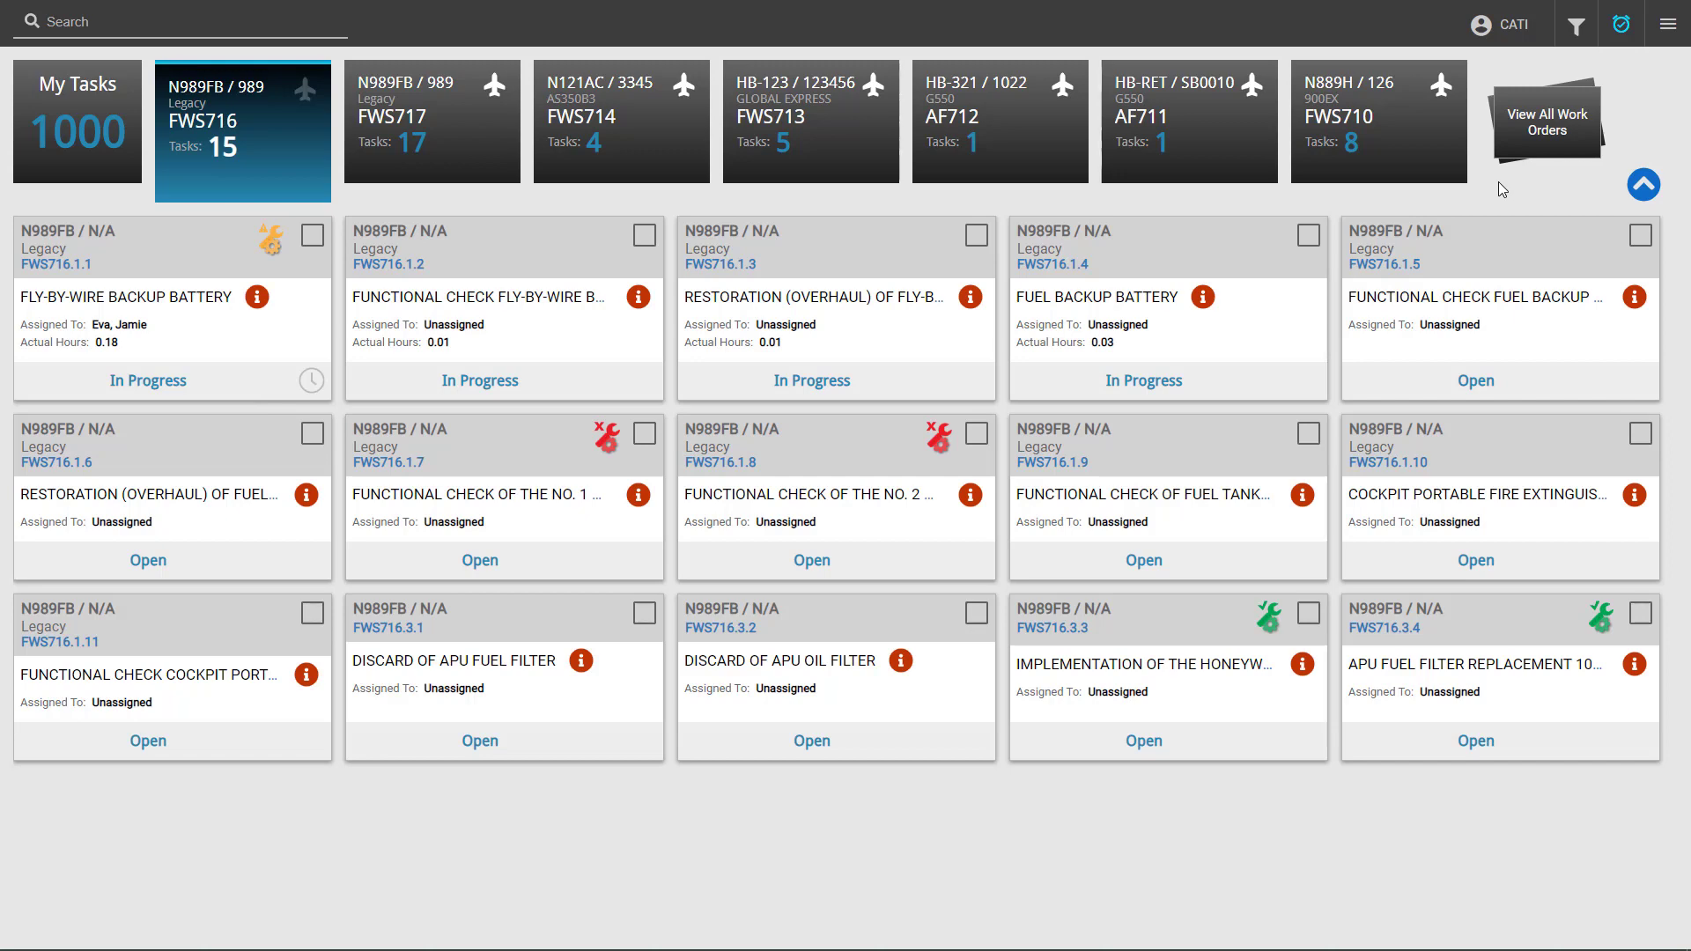
pyautogui.click(1661, 41)
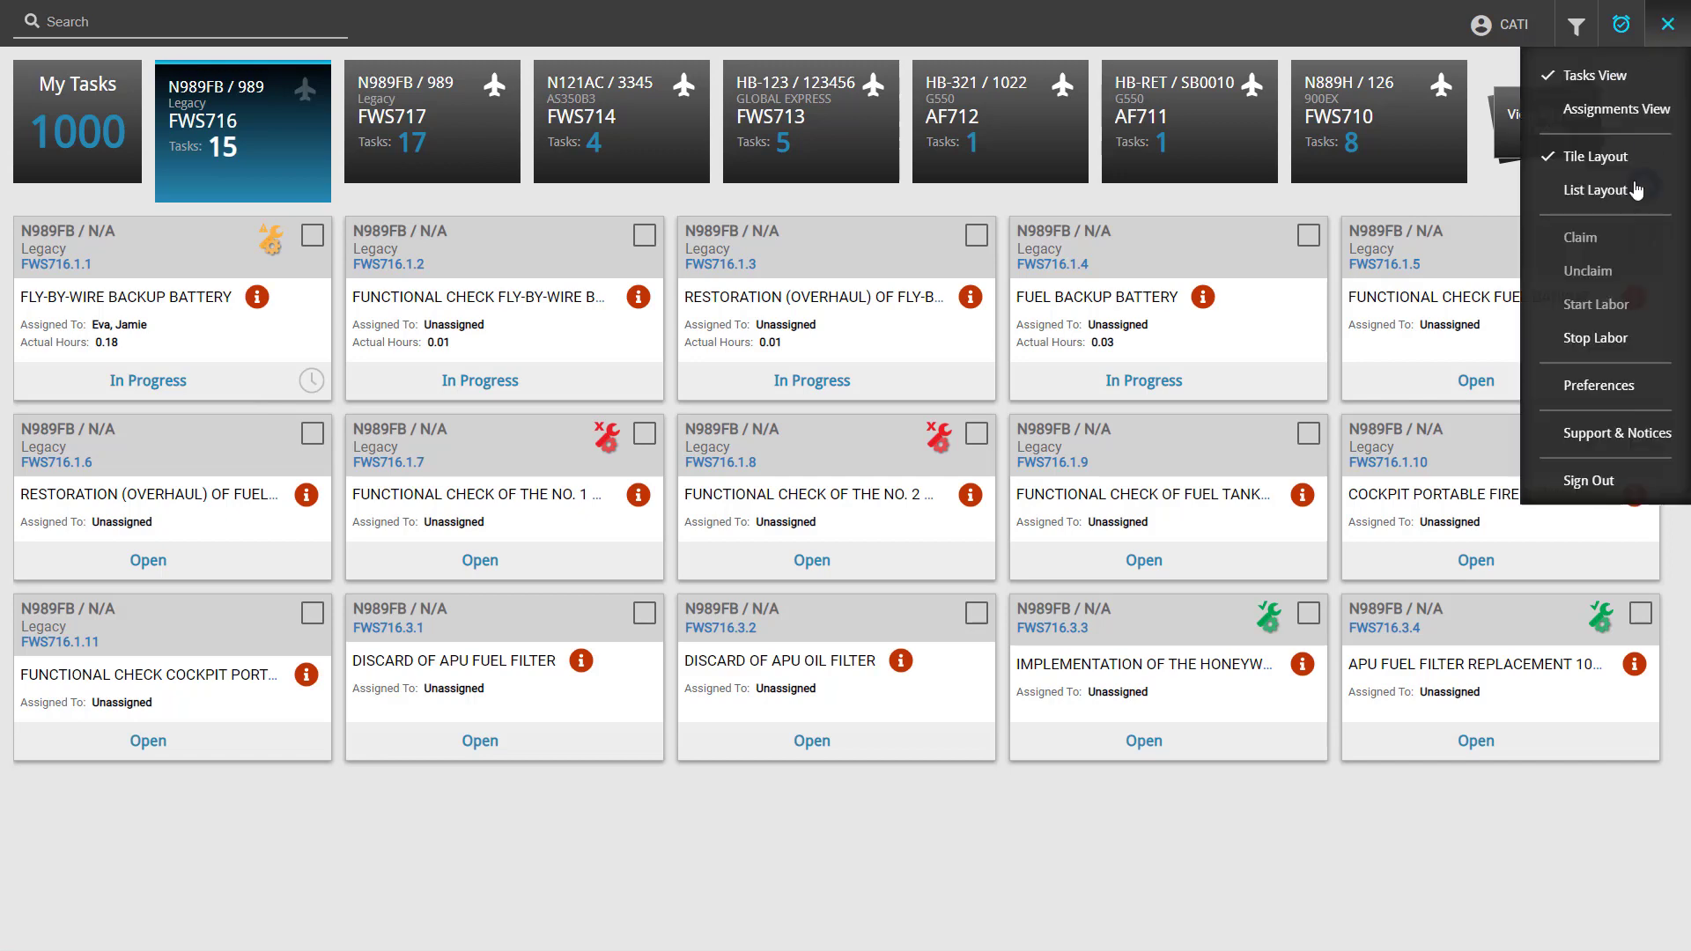
pyautogui.click(1589, 483)
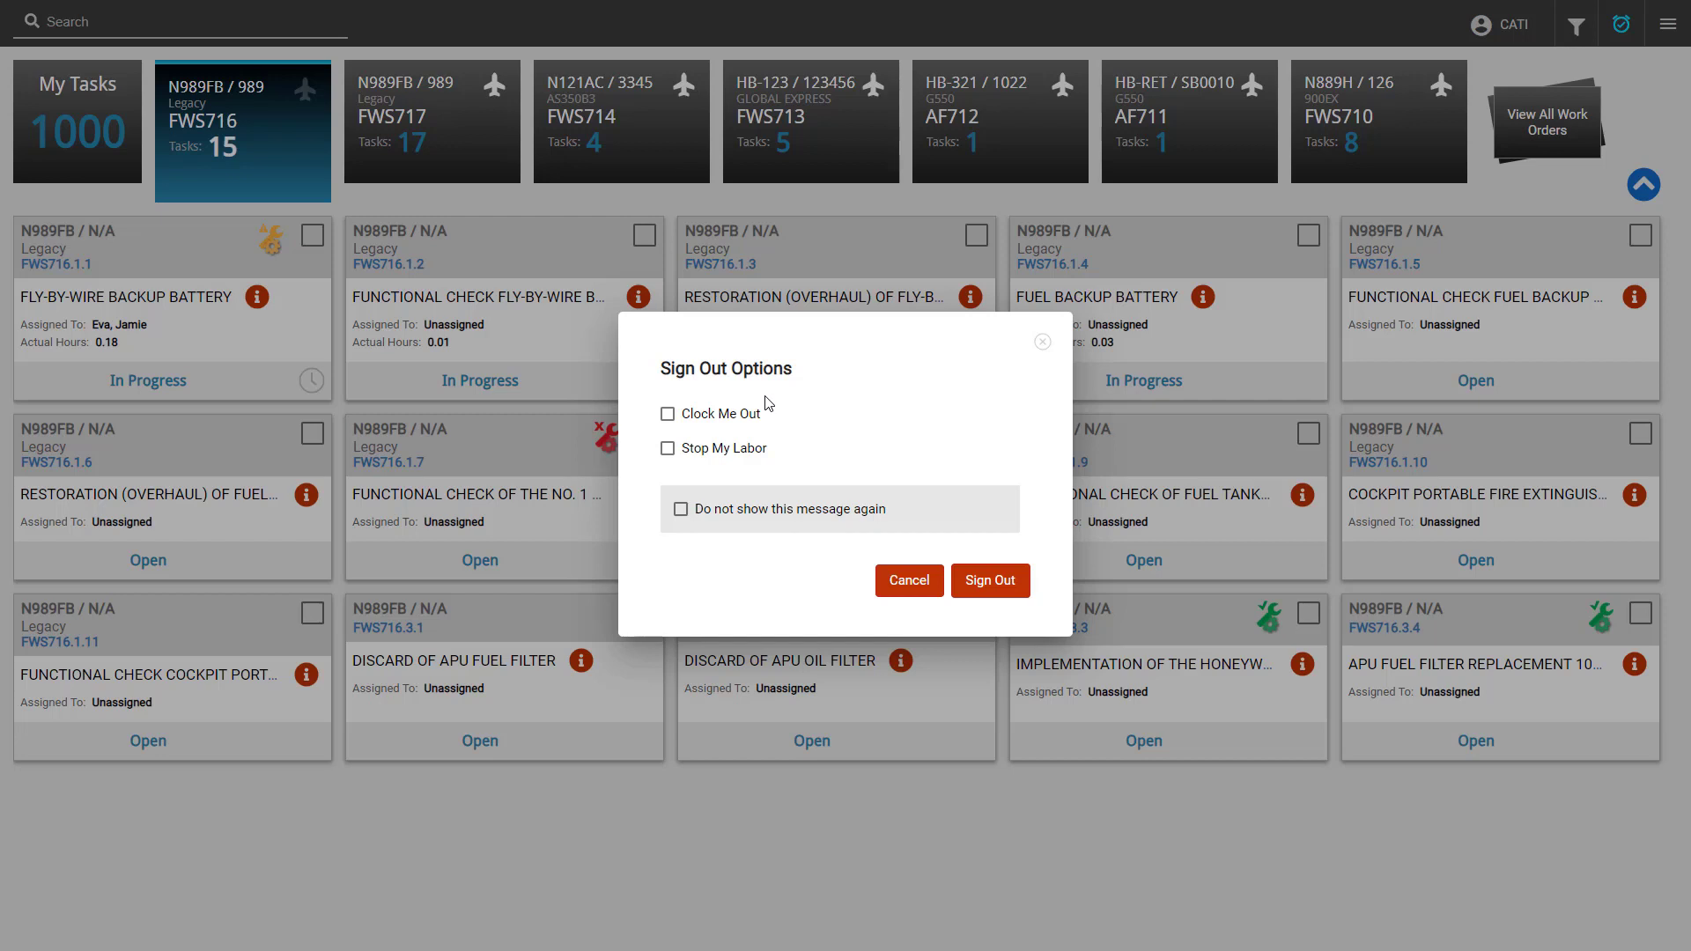
pyautogui.click(667, 415)
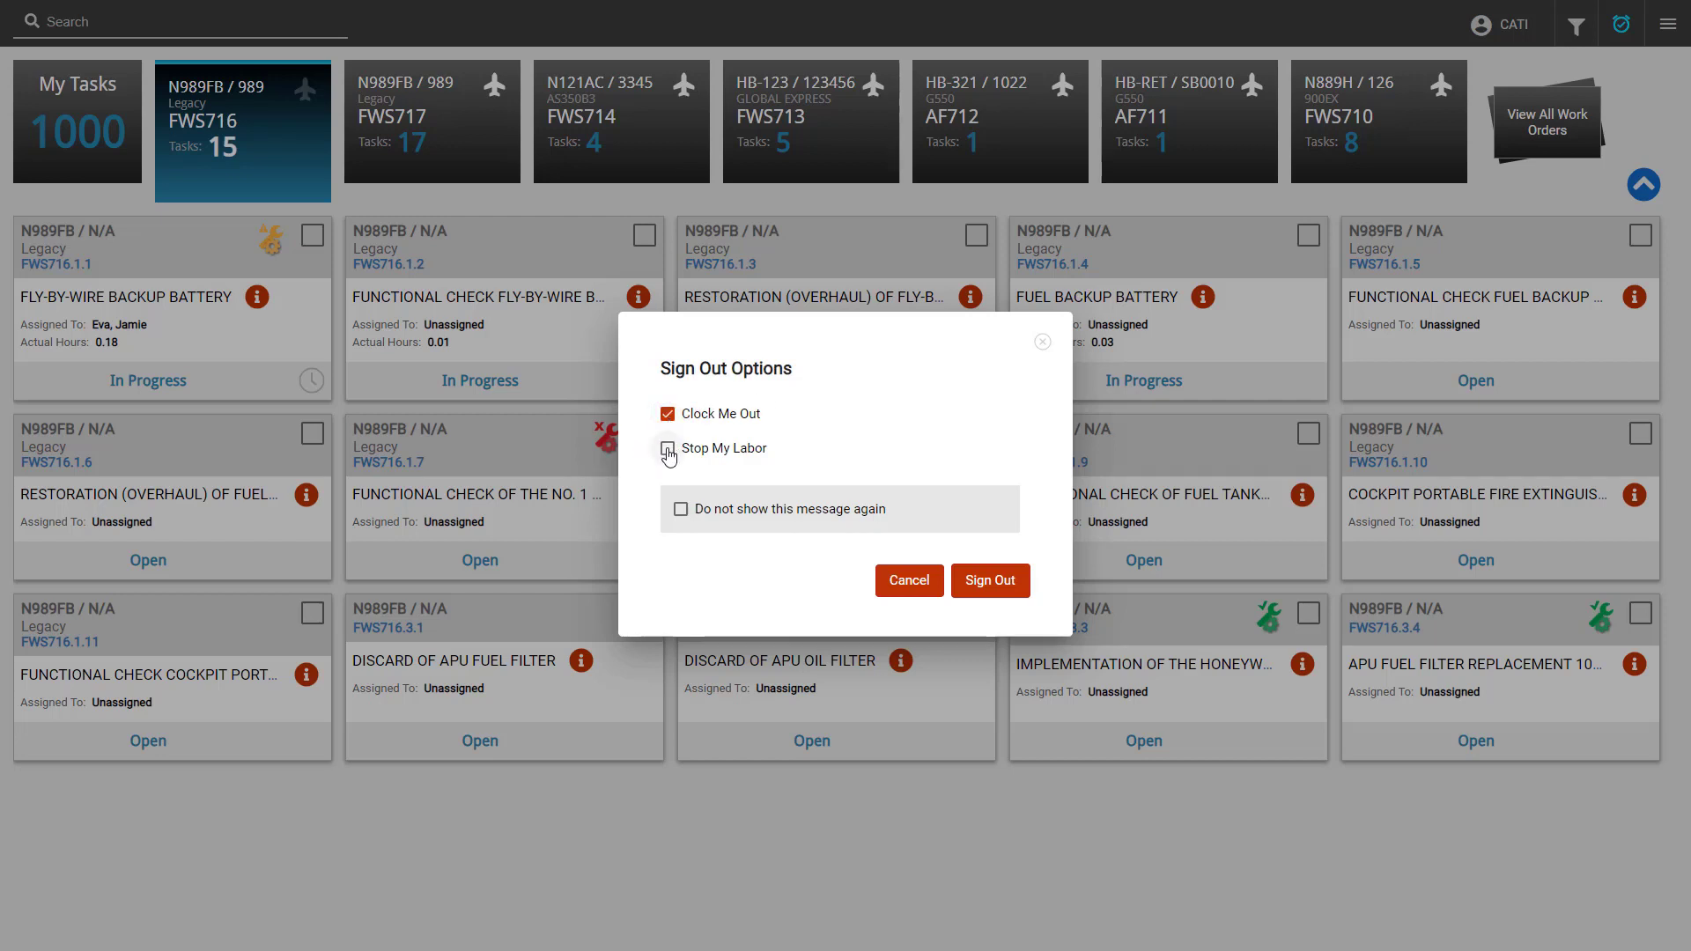
pyautogui.click(668, 449)
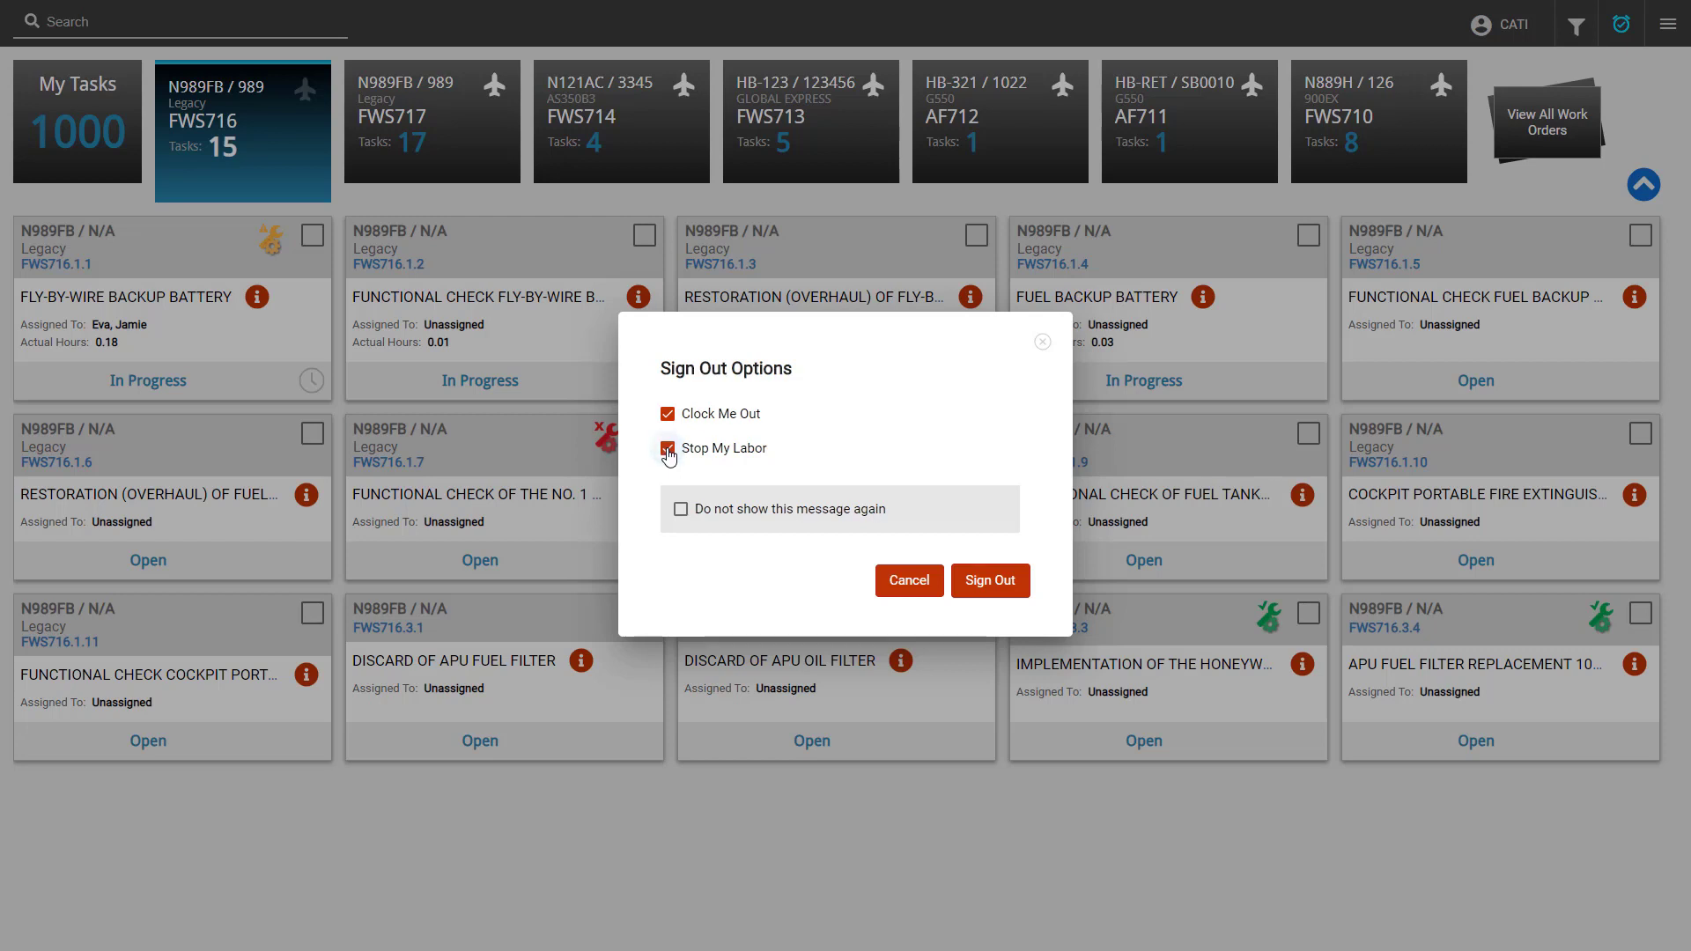
pyautogui.click(1011, 596)
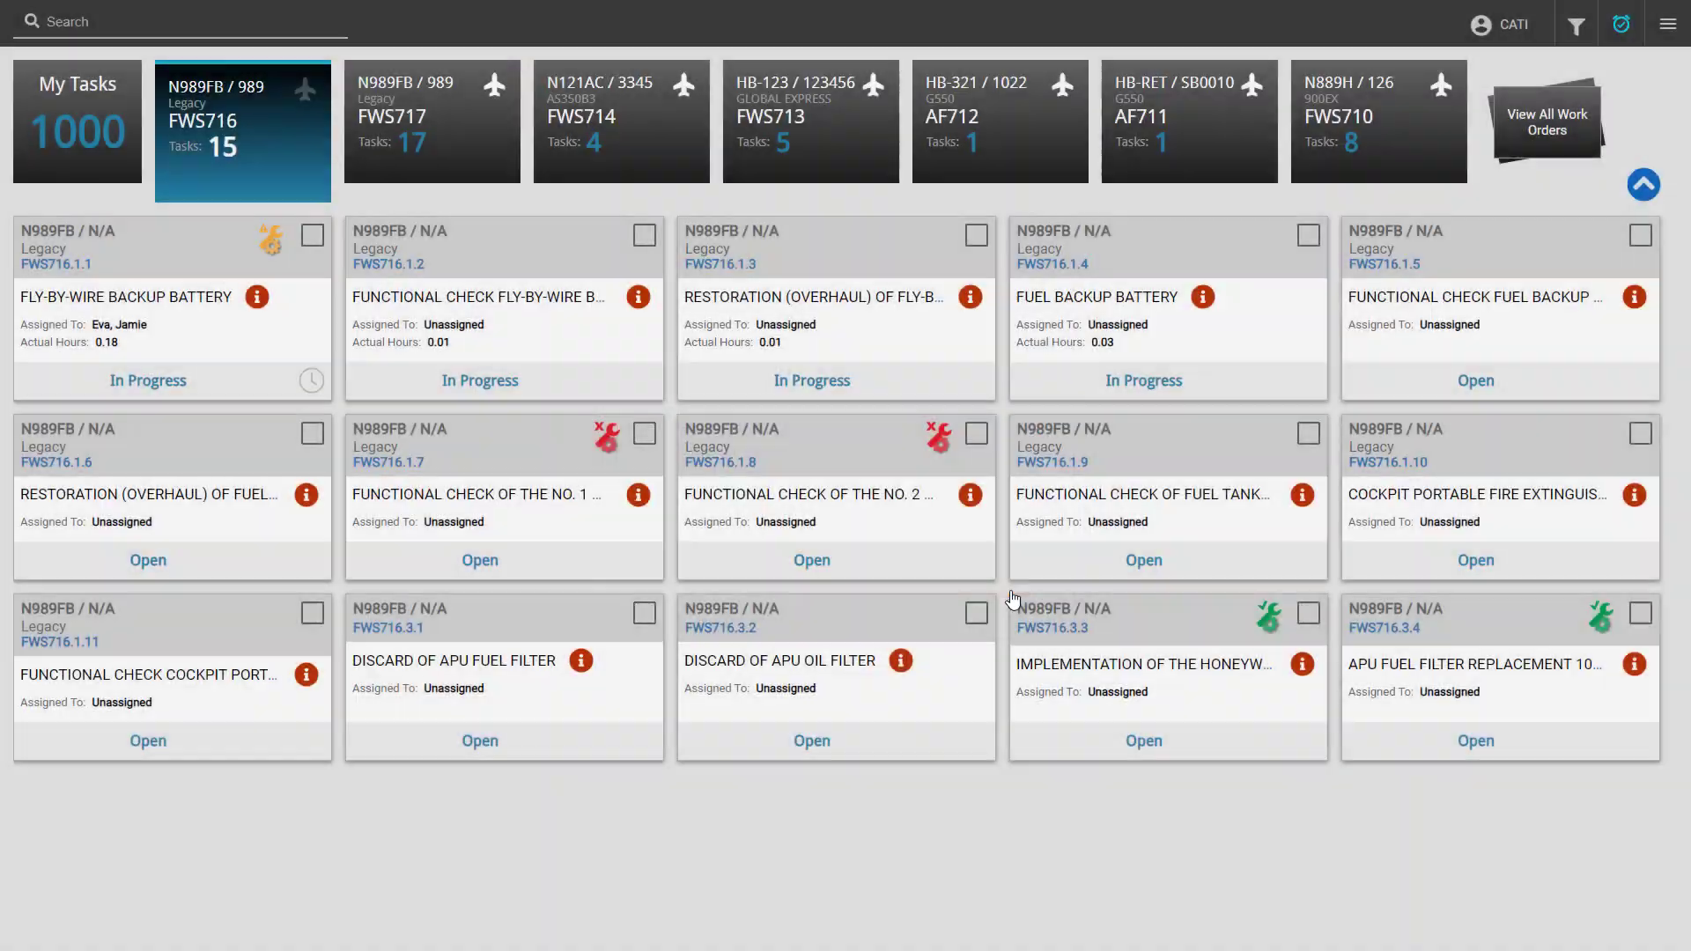